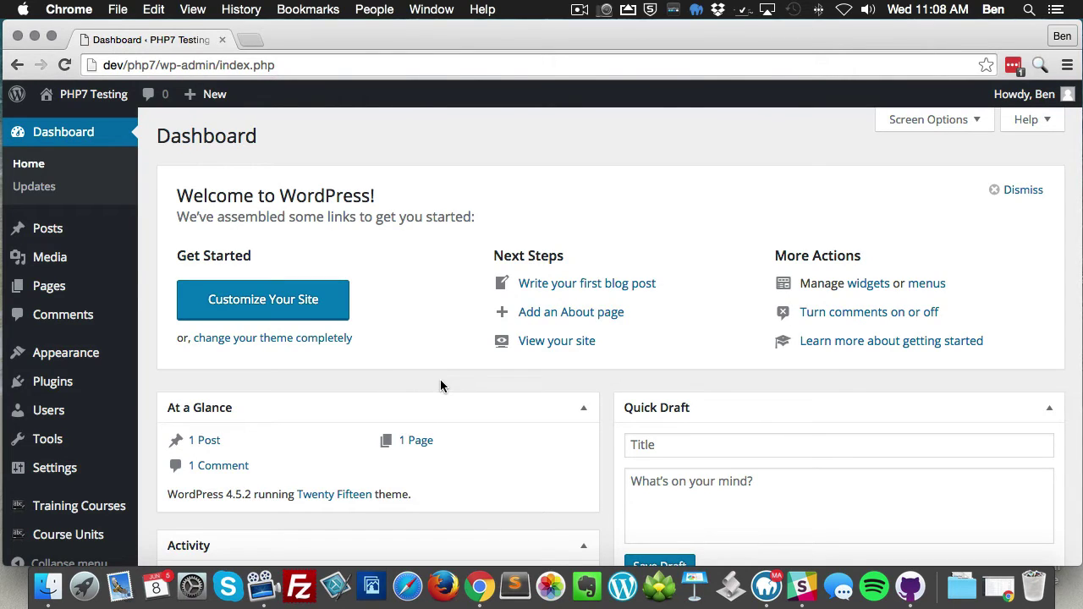
pyautogui.scroll(-2, 444, 381)
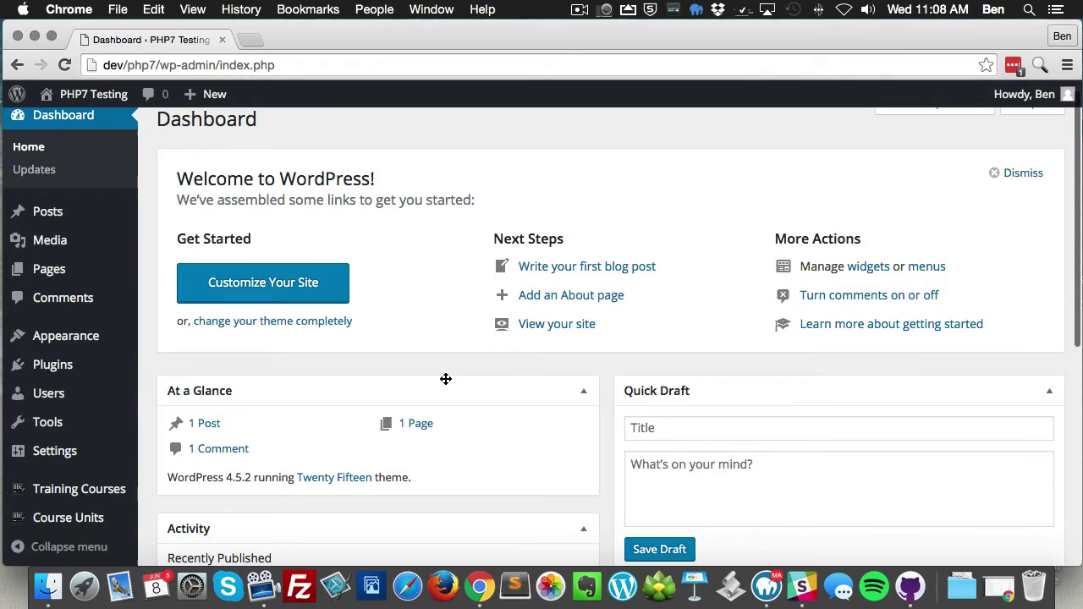
pyautogui.scroll(2, 445, 379)
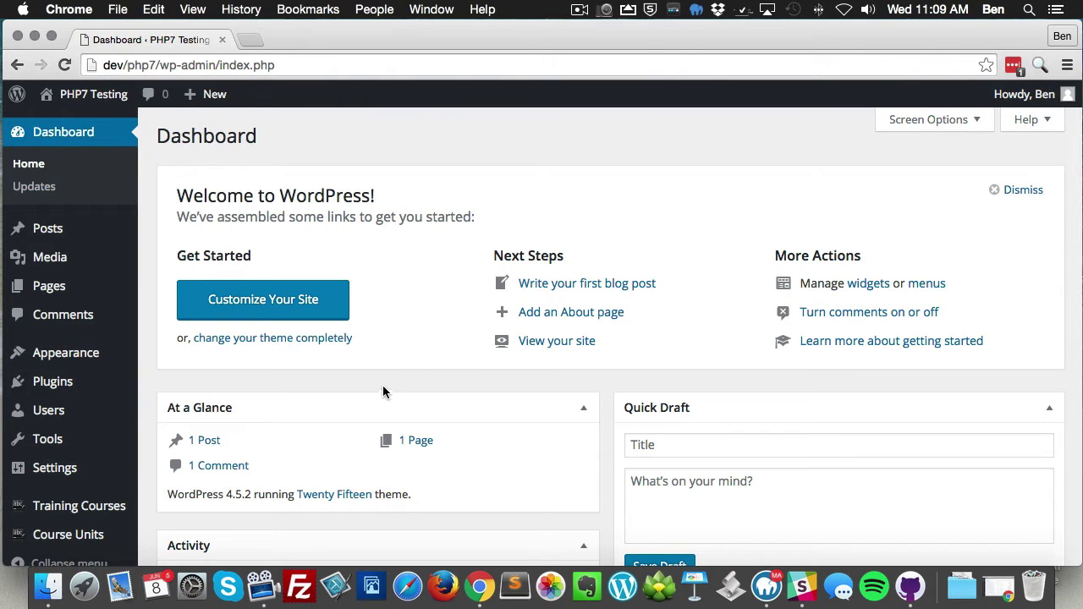
pyautogui.scroll(-4, 404, 393)
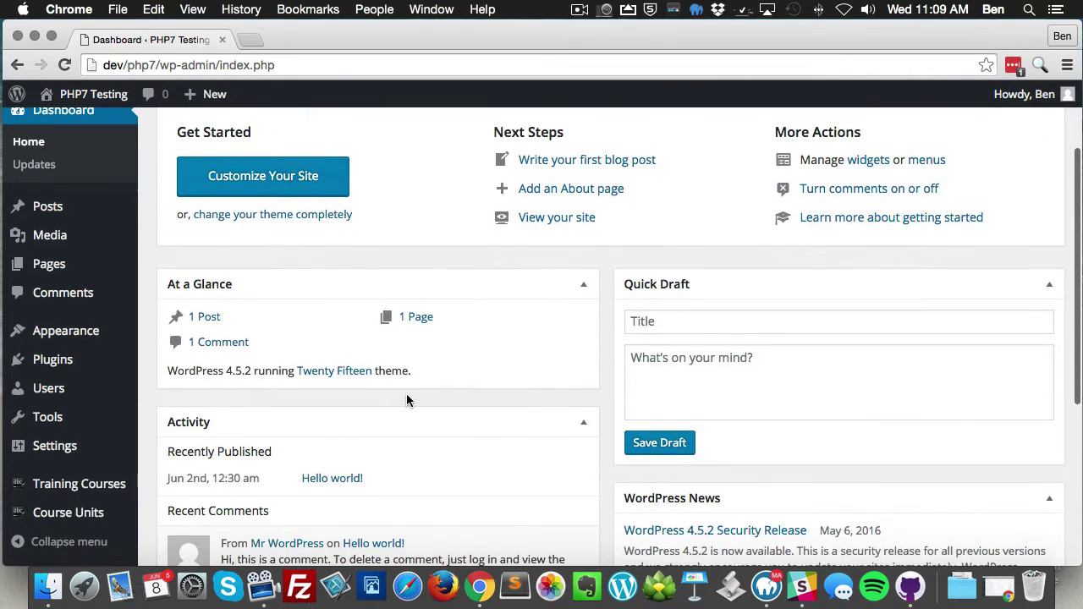
pyautogui.scroll(4, 406, 394)
# Start a new training-course quiz and title it "Pop Quiz"
pyautogui.moveTo(72, 511)
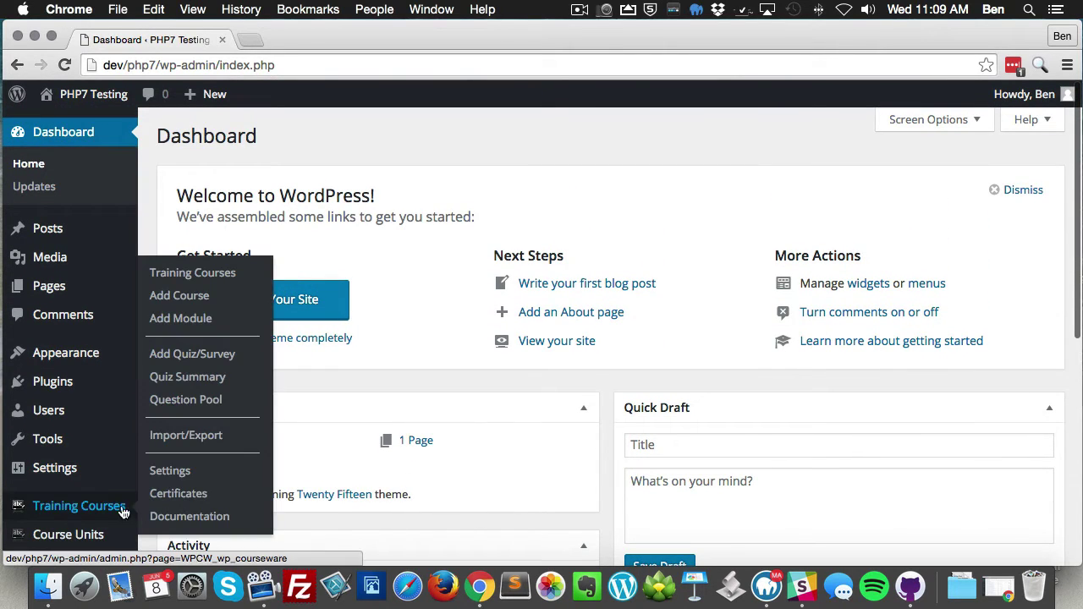
pyautogui.click(218, 356)
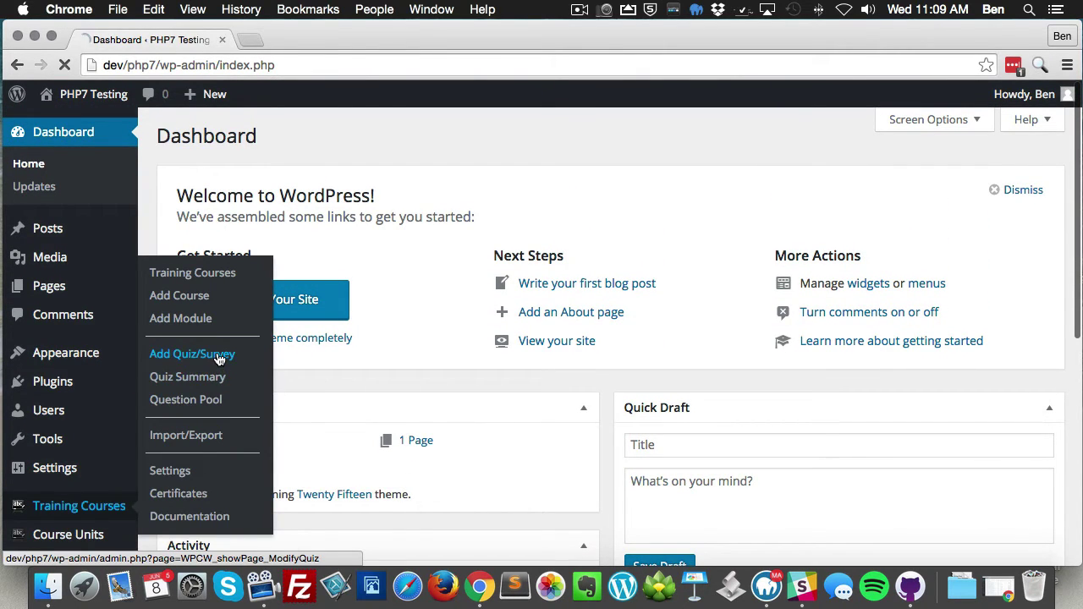
pyautogui.click(491, 222)
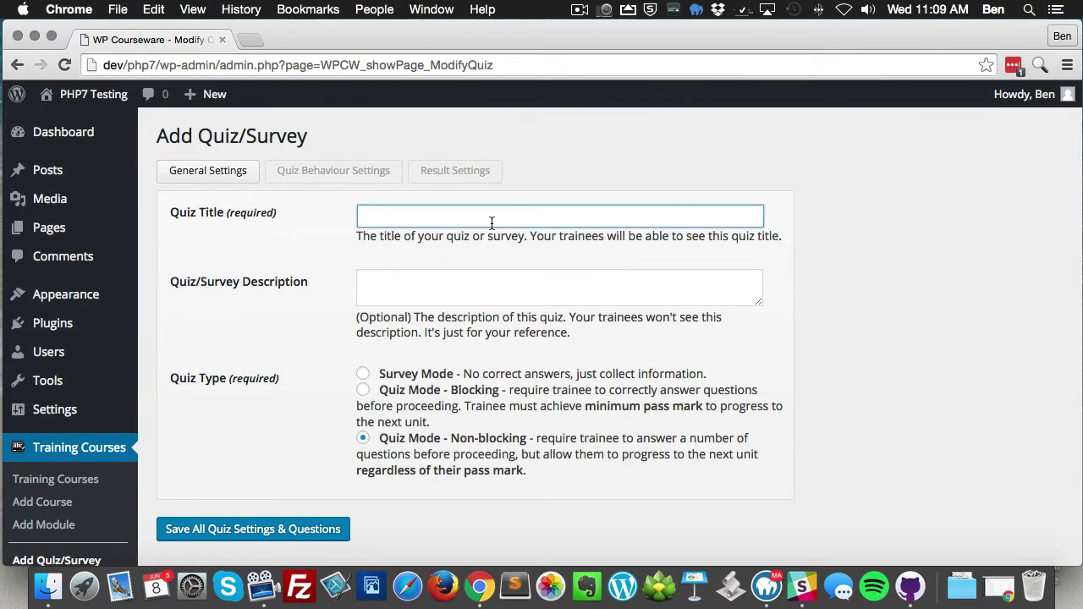
pyautogui.write('My Qui')
pyautogui.write('z')
pyautogui.press('BackSpace')
pyautogui.press('BackSpace')
pyautogui.press('BackSpace')
pyautogui.press('BackSpace')
pyautogui.write('First Quiz')
pyautogui.moveTo(407, 216); pyautogui.dragTo(276, 212)
pyautogui.write('Pop')
# Copy the quiz title into the description so it also reads "Pop Quiz", and save the quiz settings
pyautogui.moveTo(420, 221); pyautogui.dragTo(309, 221)
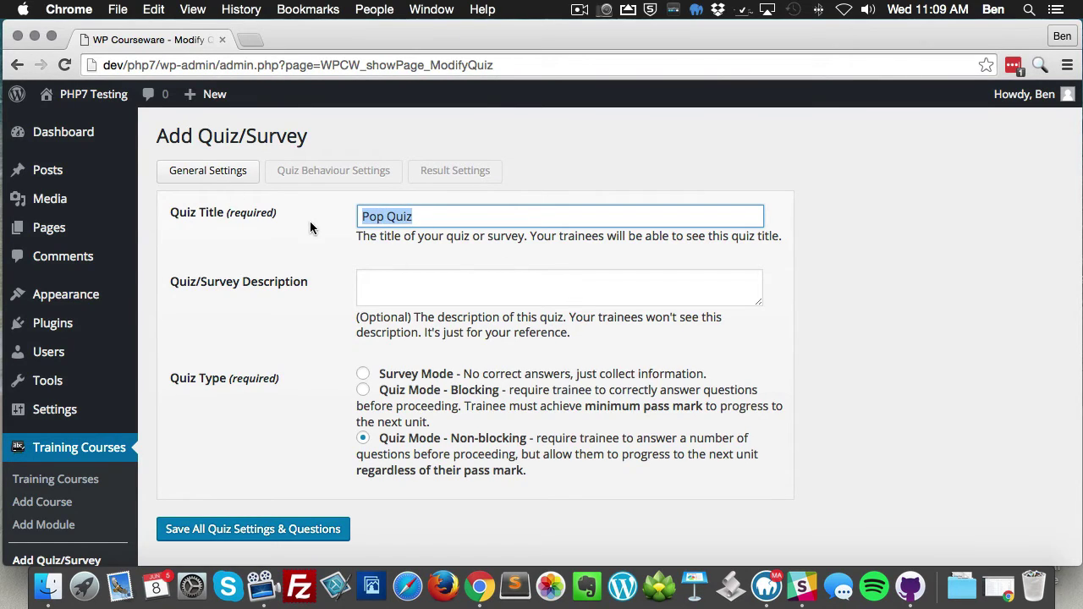
pyautogui.press('super+c')
pyautogui.click(365, 282)
pyautogui.press('super+v')
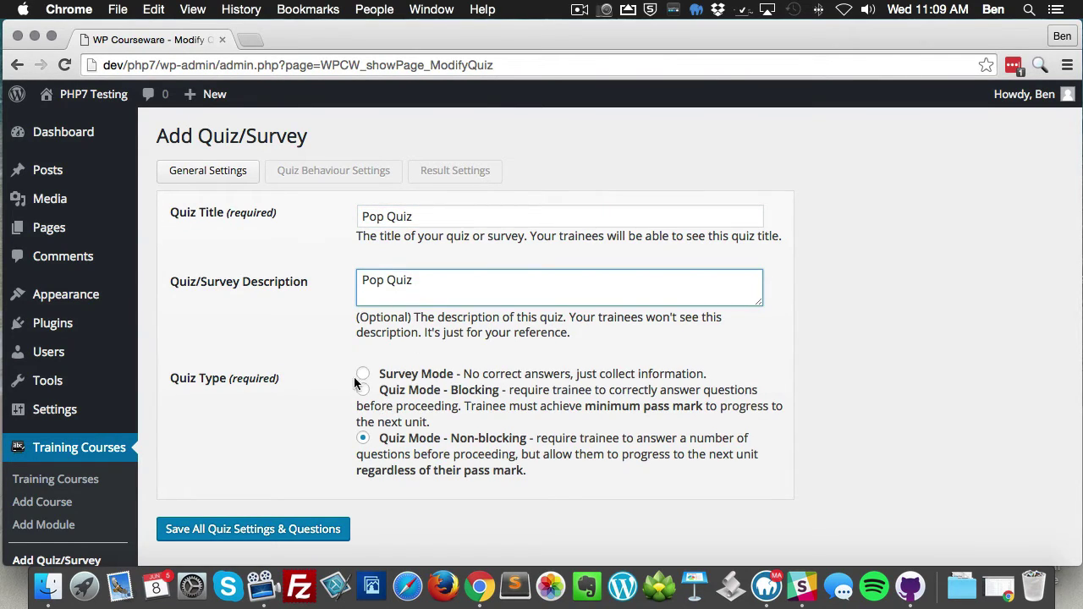
pyautogui.click(324, 537)
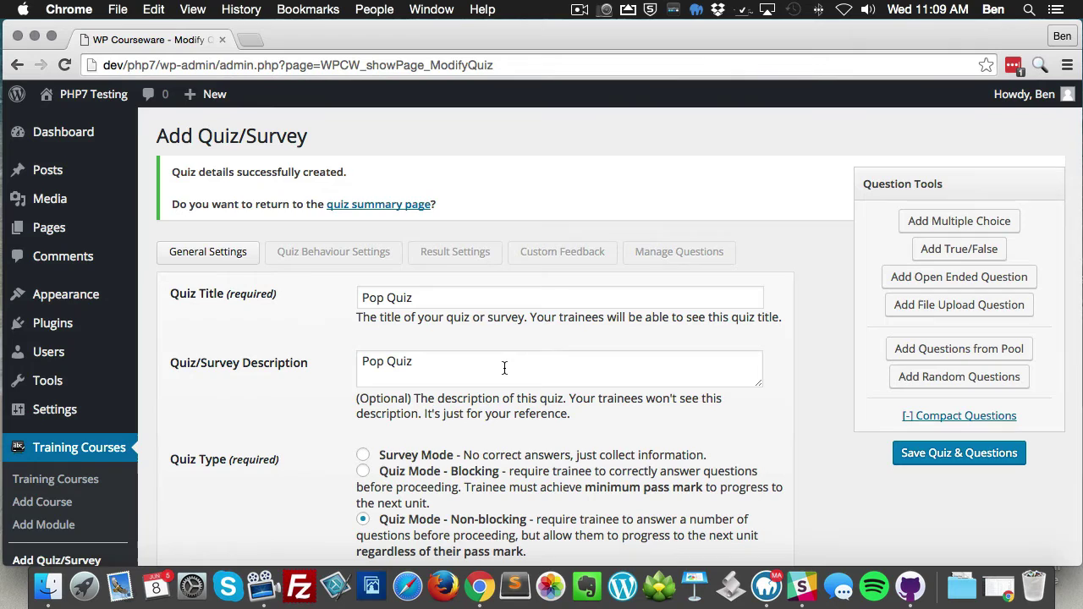
# Add a multiple-choice question to the quiz in its question management area
pyautogui.click(695, 254)
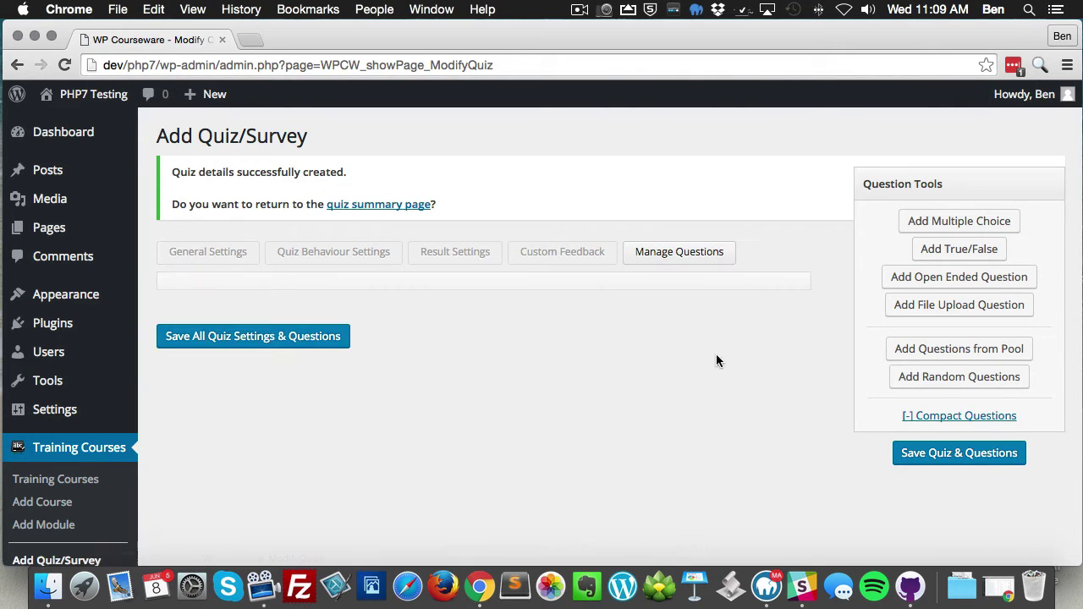
pyautogui.click(949, 227)
# Look over the new multiple-choice question form, including its answer rows, correct-answer checkboxes and optional fields
pyautogui.scroll(15, 686, 333)
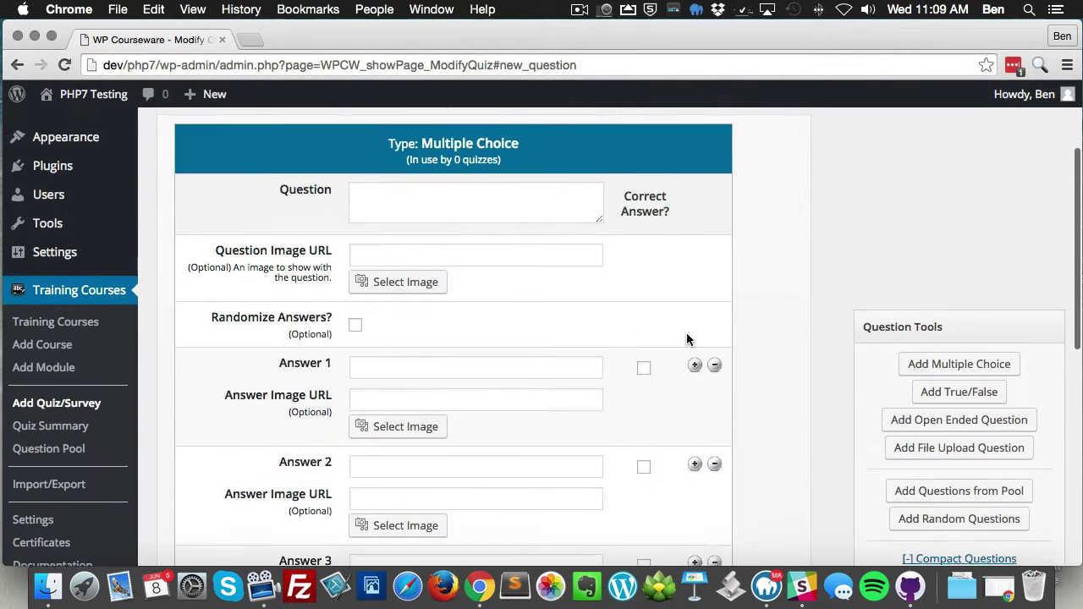
pyautogui.scroll(-3, 687, 332)
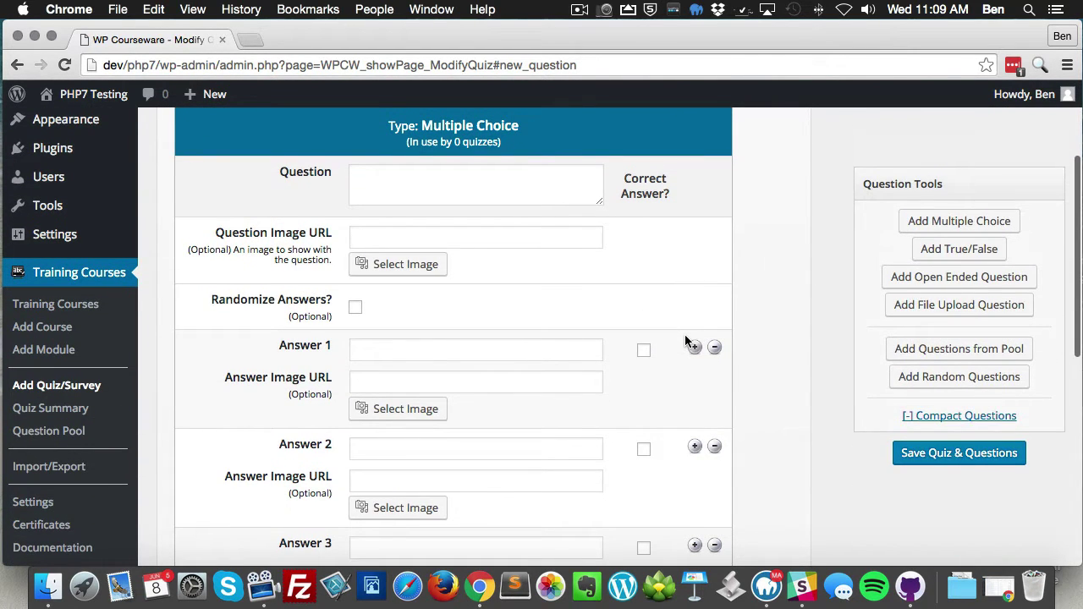
pyautogui.scroll(-1, 686, 341)
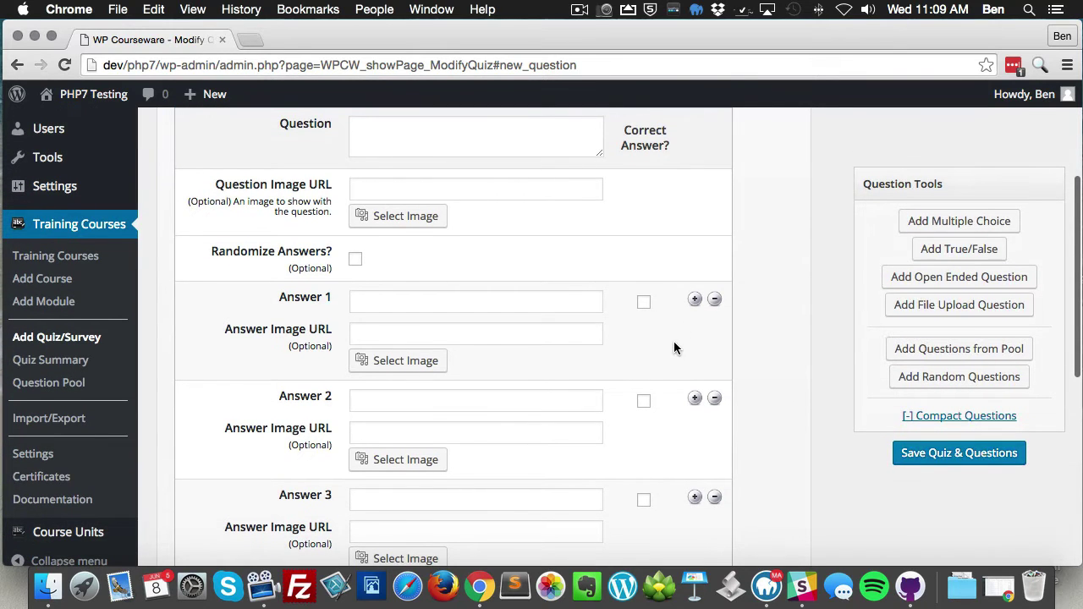
pyautogui.scroll(-1, 660, 394)
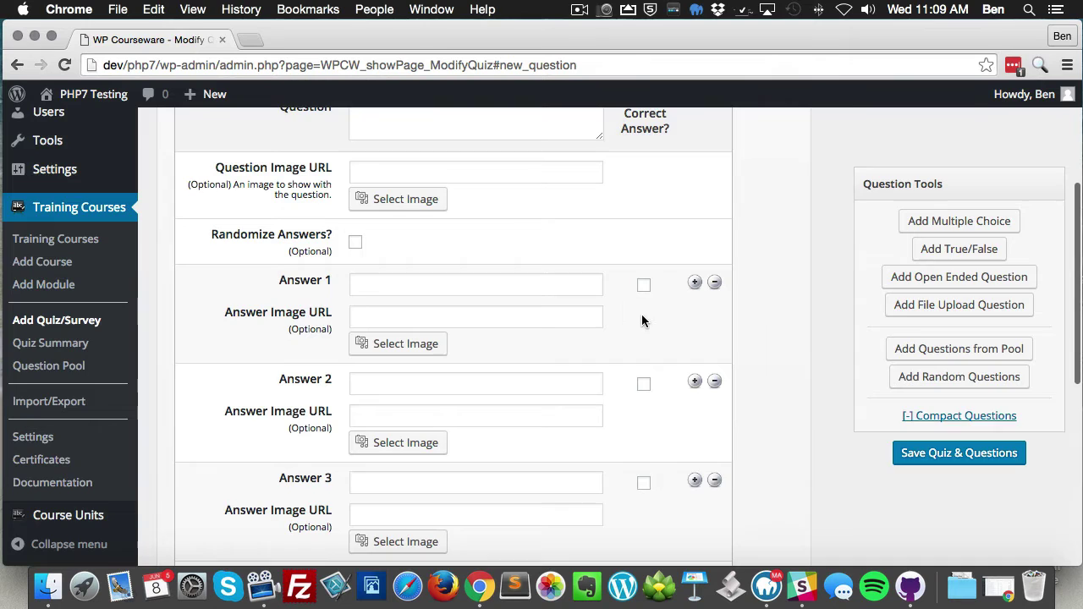
pyautogui.scroll(-2, 647, 326)
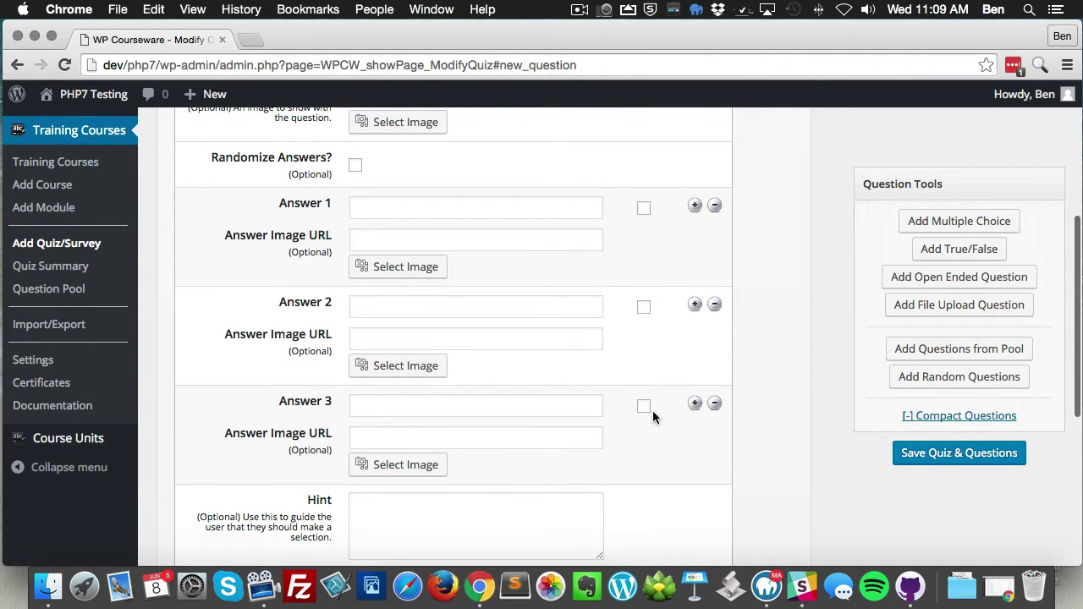
pyautogui.scroll(3, 646, 410)
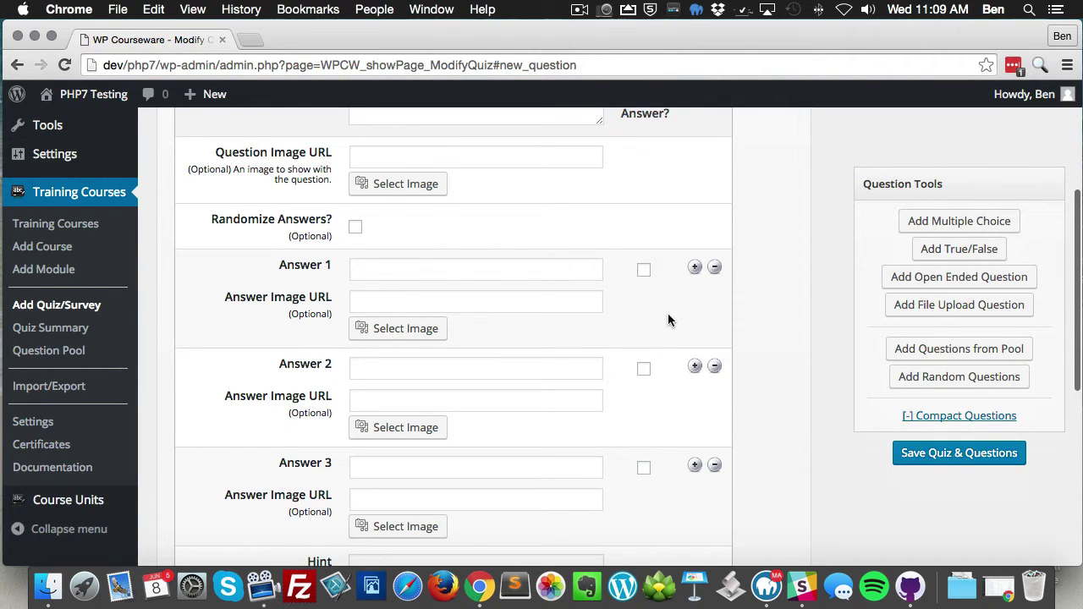
pyautogui.scroll(3, 668, 319)
pyautogui.scroll(-1, 665, 326)
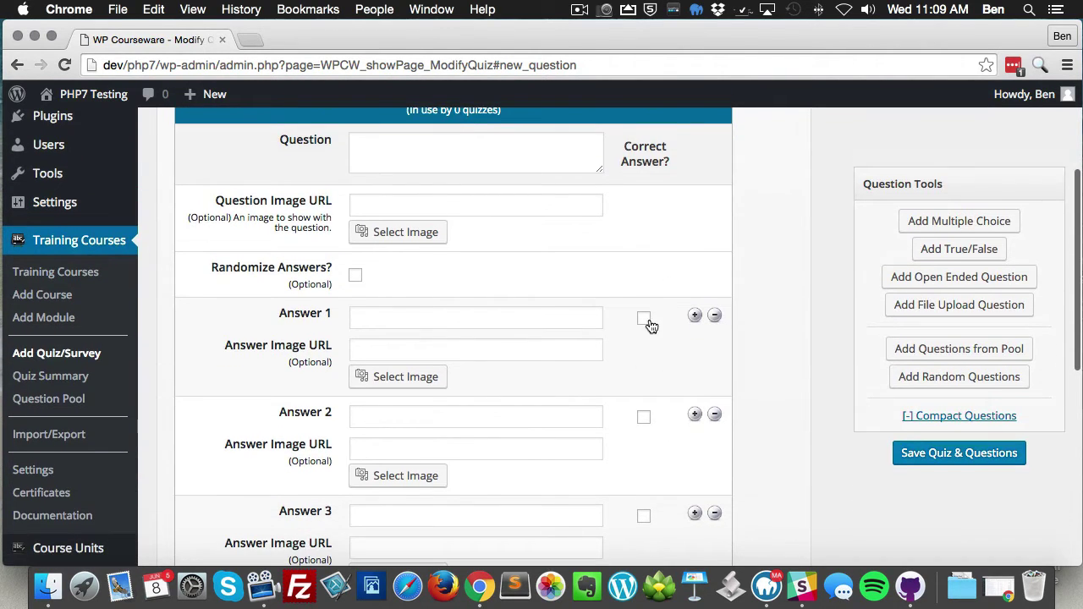
pyautogui.scroll(-1, 637, 514)
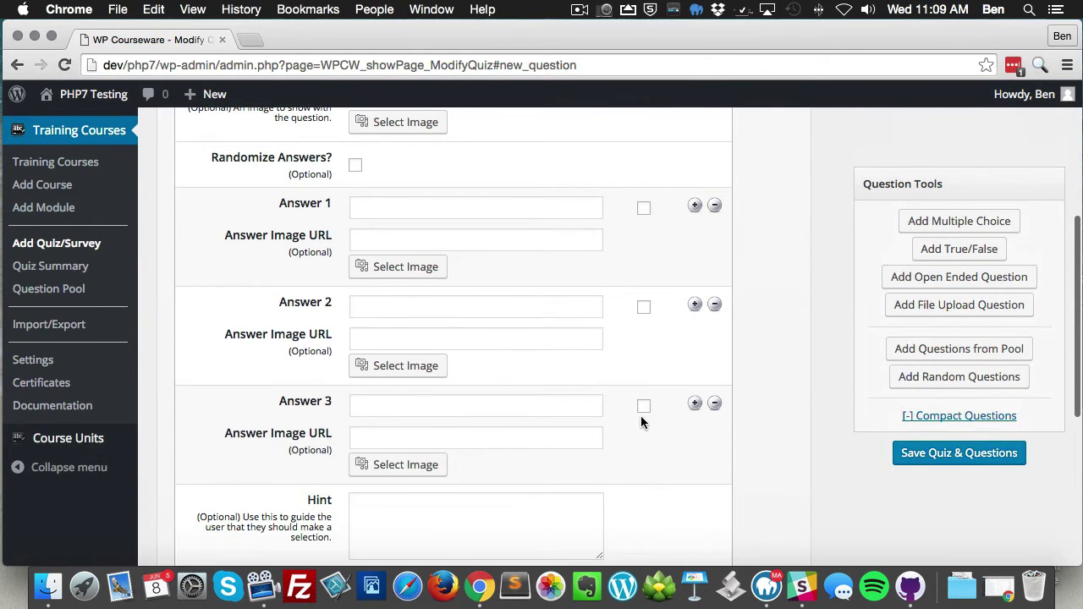
pyautogui.scroll(5, 644, 423)
pyautogui.scroll(1, 422, 324)
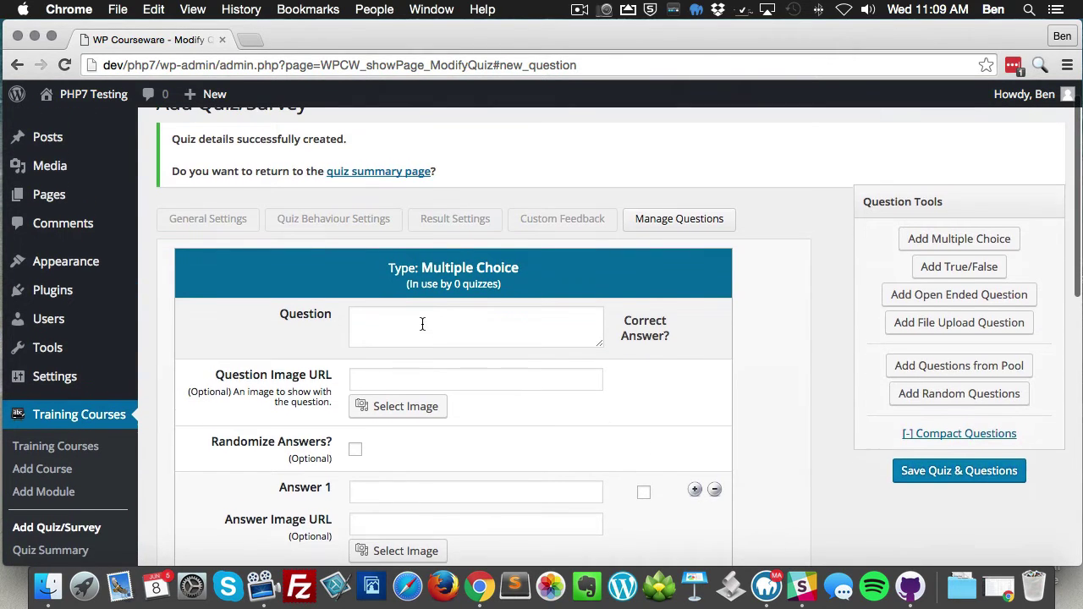
# Enter the question text "Which of the following can extend the functionality of WordPress"
pyautogui.click(414, 325)
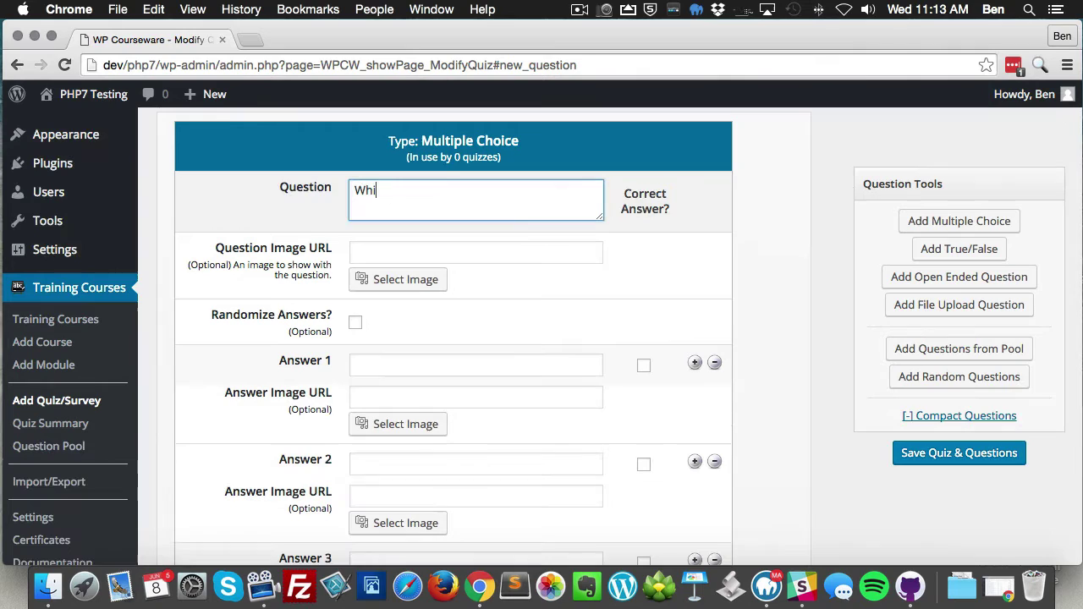
pyautogui.write('ch of the following can exten')
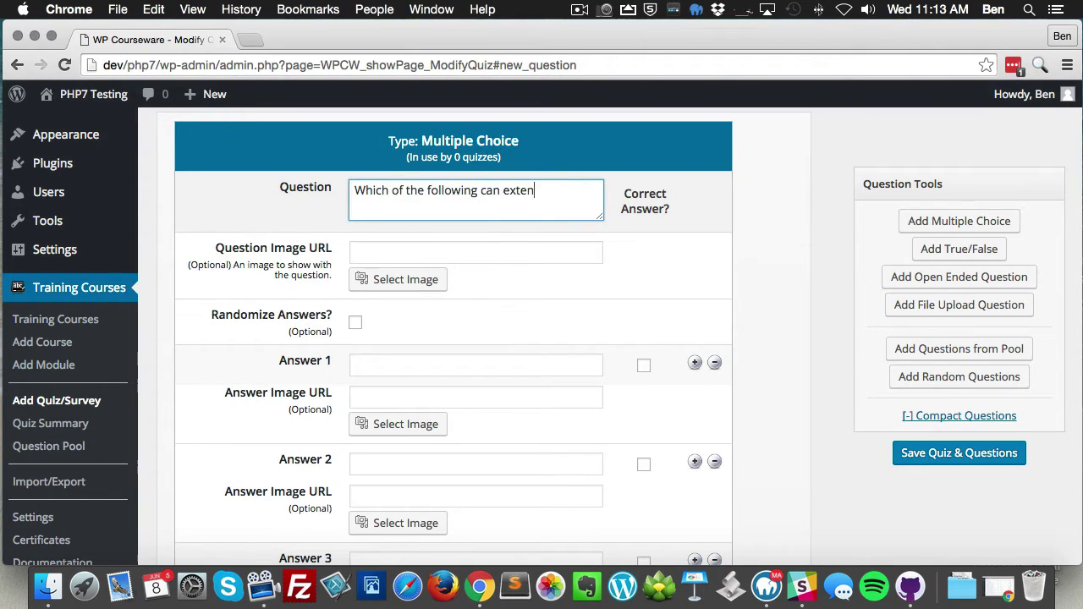
pyautogui.write('d the functionality of')
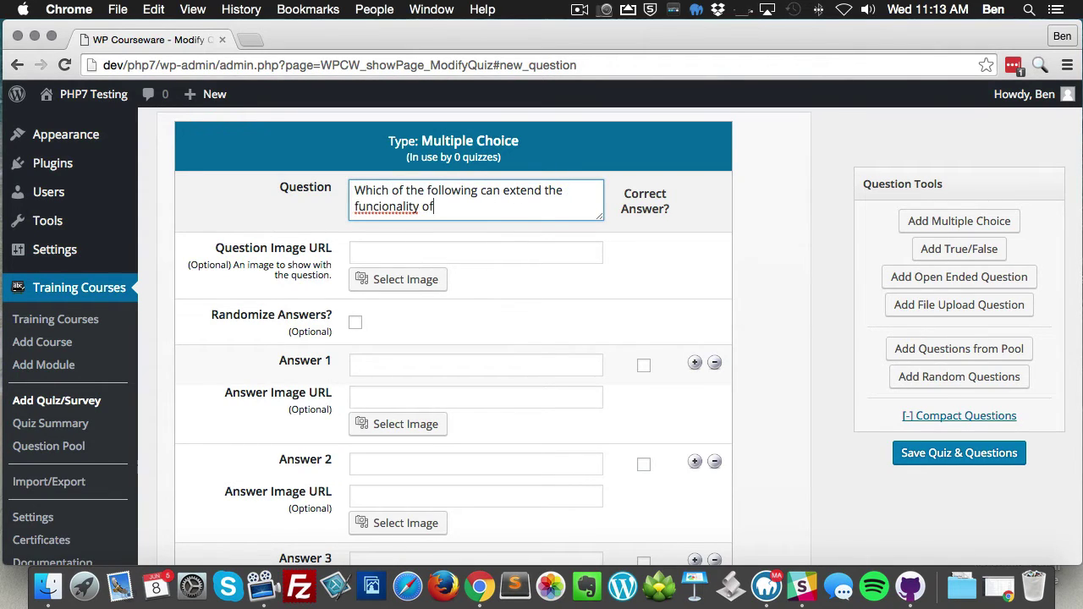
pyautogui.press('BackSpace')
pyautogui.press('BackSpace')
pyautogui.press('BackSpace')
pyautogui.press('BackSpace')
pyautogui.press('BackSpace')
pyautogui.press('BackSpace')
pyautogui.press('BackSpace')
pyautogui.press('BackSpace')
pyautogui.press('BackSpace')
pyautogui.press('BackSpace')
pyautogui.press('BackSpace')
pyautogui.write('tionality of WordPress')
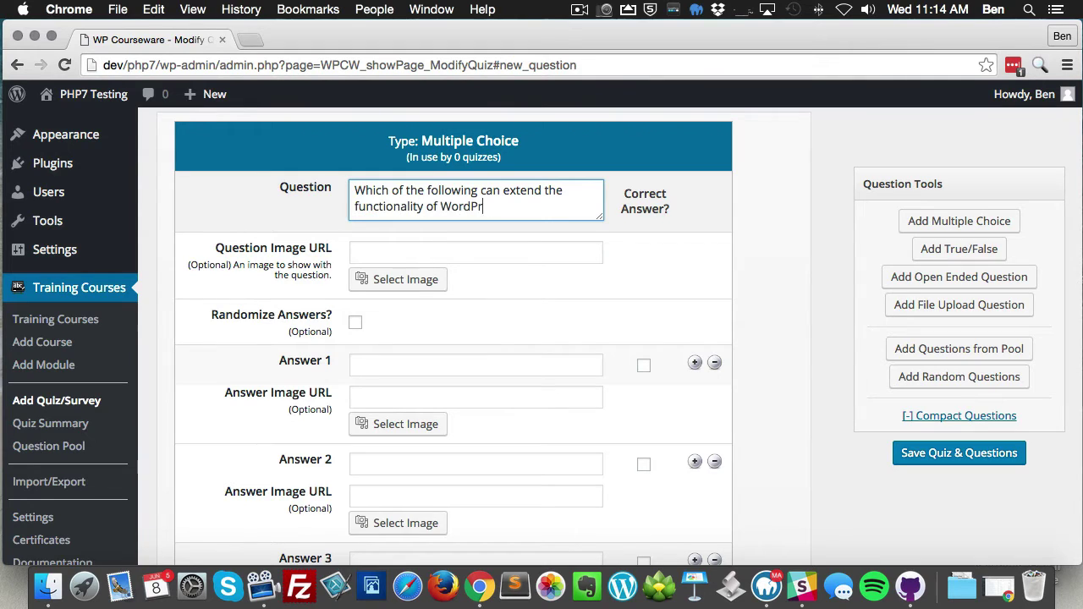
# Enter "Plugins", "Themes" and "Custom Functions" as the first three answers and add a fourth answer row
pyautogui.press('Tab')
pyautogui.press('Tab')
pyautogui.press('Tab')
pyautogui.press('Tab')
pyautogui.write('Plugins')
pyautogui.press('Tab')
pyautogui.press('Tab')
pyautogui.press('Tab')
pyautogui.press('Tab')
pyautogui.press('Tab')
pyautogui.press('Tab')
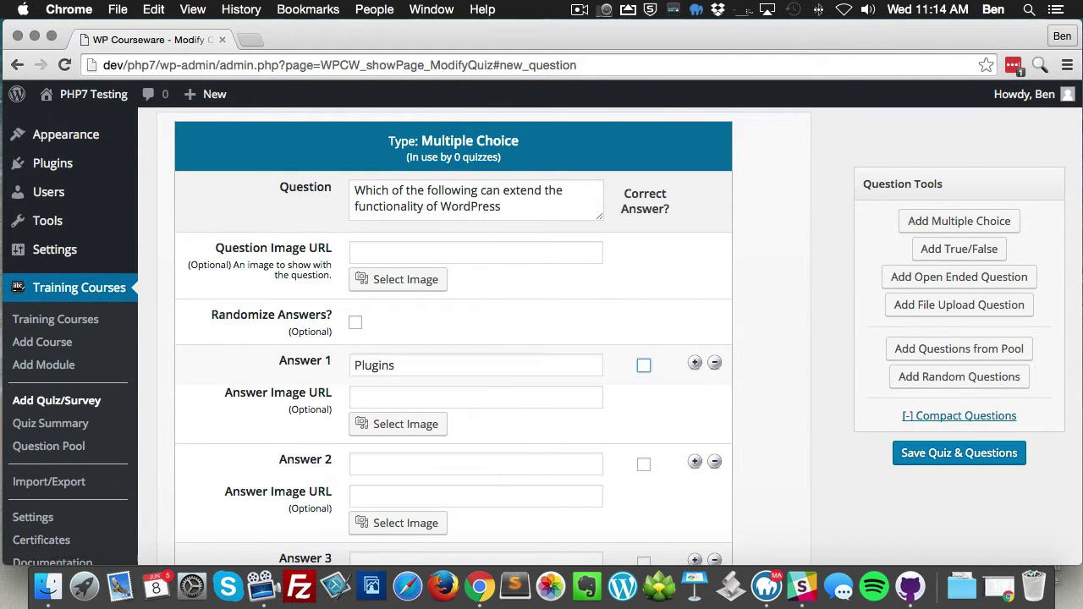
pyautogui.write('Themes')
pyautogui.scroll(-3, 399, 394)
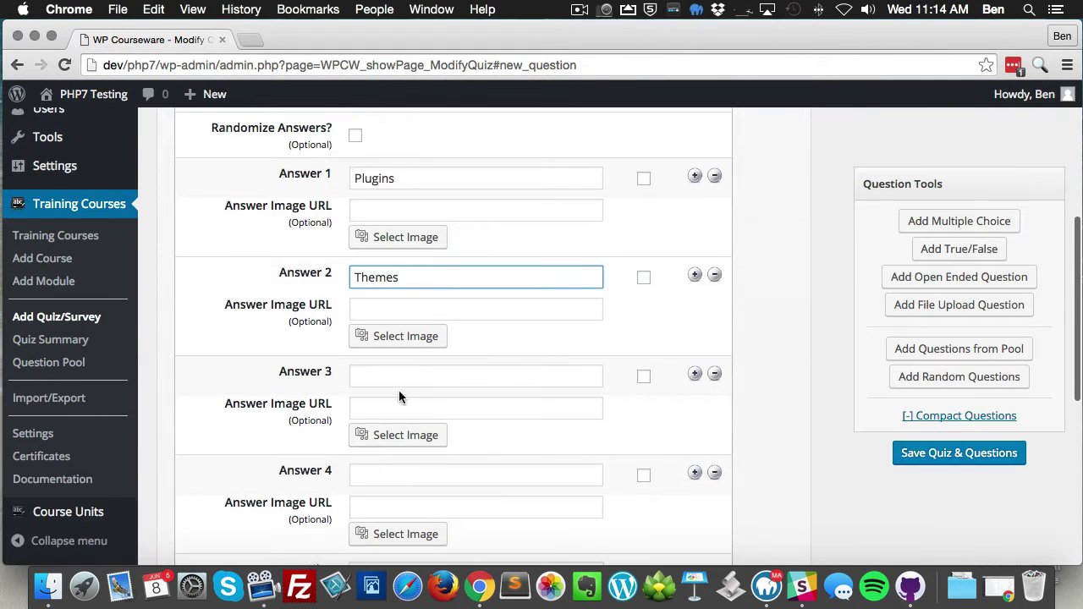
pyautogui.click(409, 375)
pyautogui.write('Custom Functions')
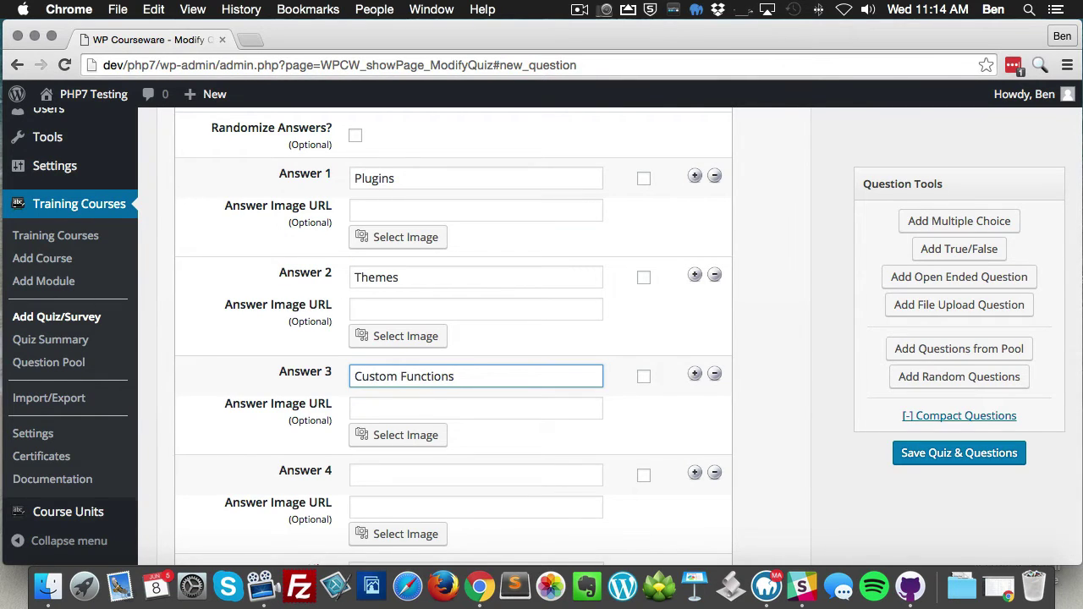
# Enter "Images" as the fourth answer and add a fifth answer reading "Videos"
pyautogui.press('Tab')
pyautogui.press('Tab')
pyautogui.press('Tab')
pyautogui.press('Tab')
pyautogui.press('Tab')
pyautogui.press('Tab')
pyautogui.scroll(-1, 472, 479)
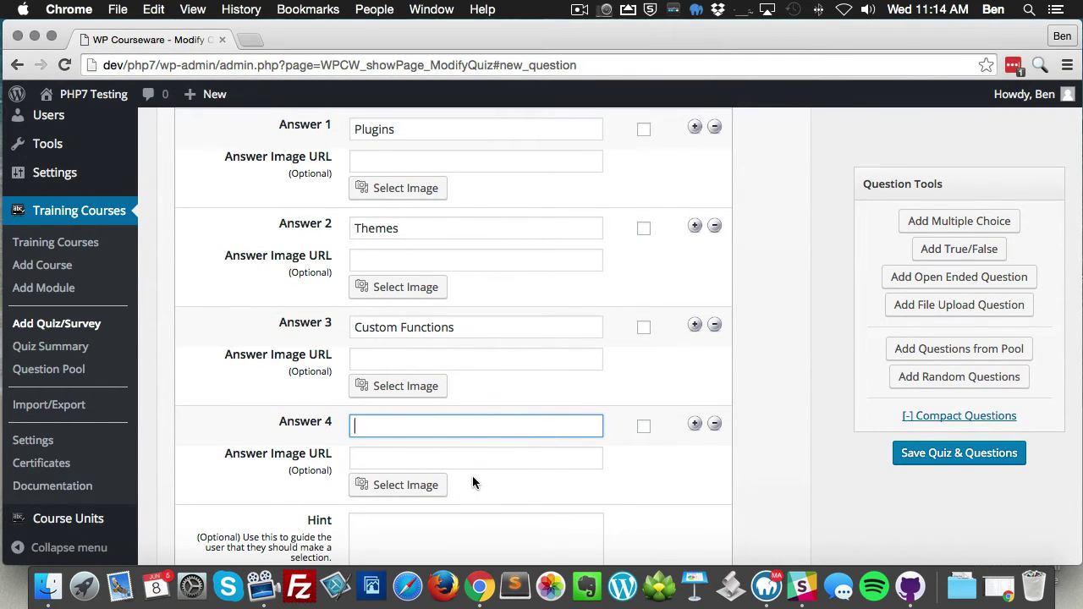
pyautogui.scroll(-1, 473, 475)
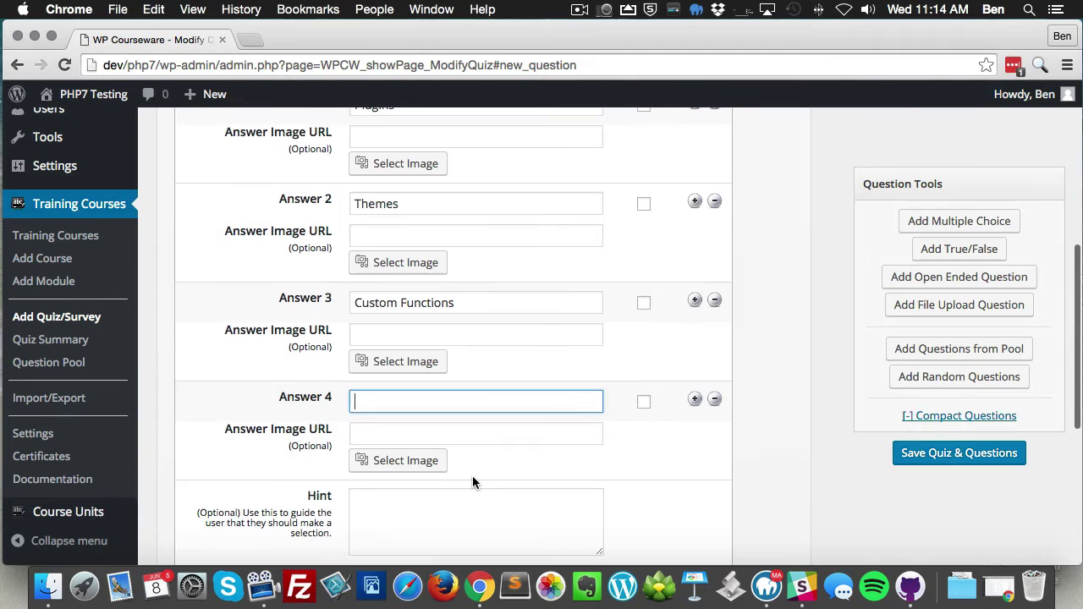
pyautogui.write('Images')
pyautogui.press('Tab')
pyautogui.press('Tab')
pyautogui.press('Return')
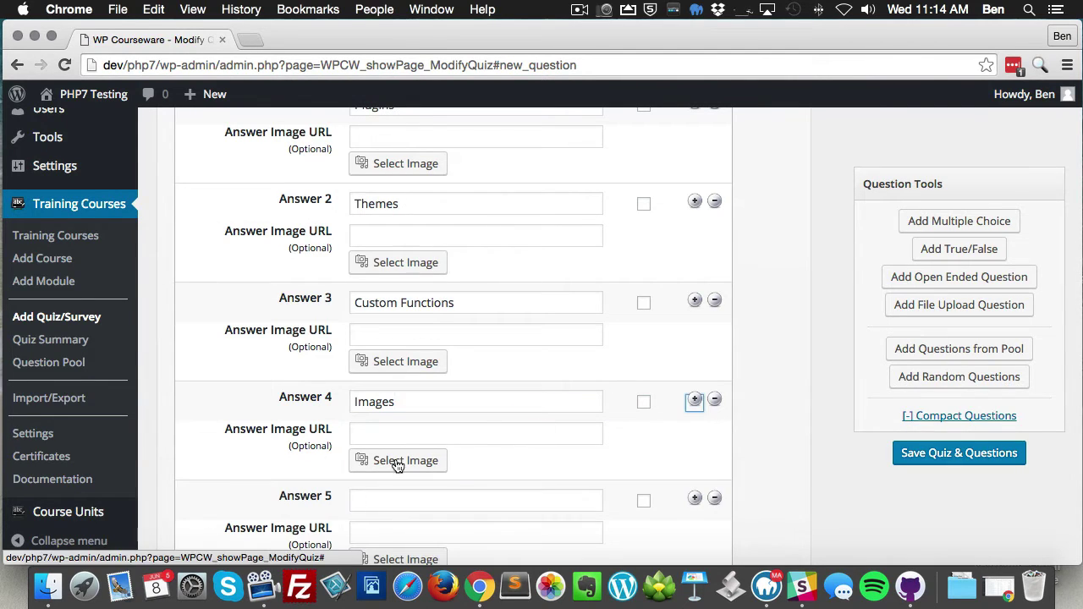
pyautogui.write('Videos')
pyautogui.click(825, 464)
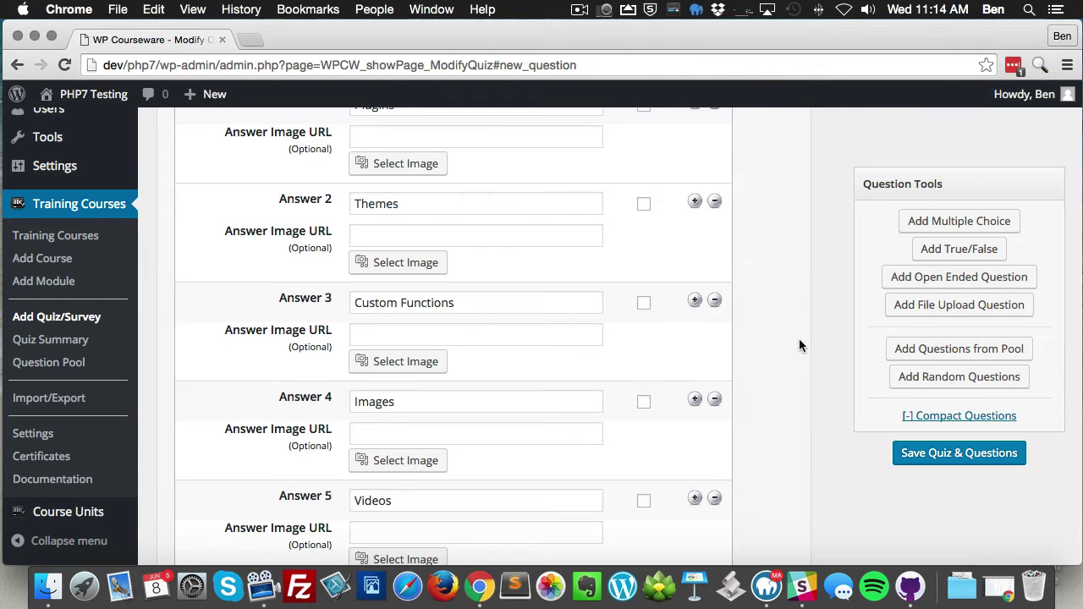
# Mark Plugins, Themes and Custom Functions as the correct answers
pyautogui.scroll(10, 800, 341)
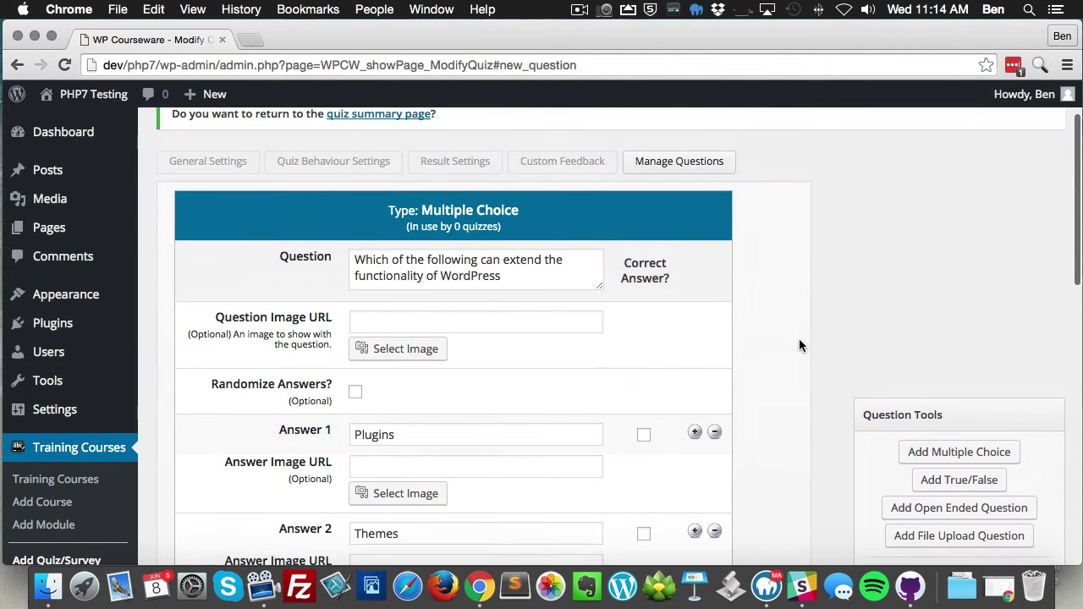
pyautogui.scroll(-7, 799, 339)
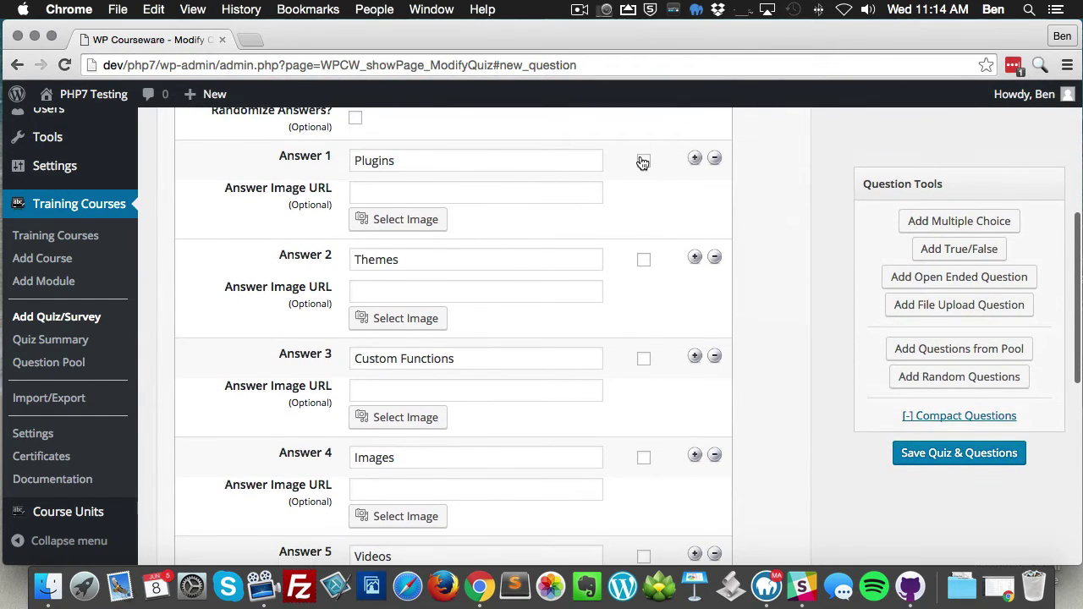
pyautogui.click(643, 160)
pyautogui.click(644, 261)
pyautogui.click(643, 359)
# Add a second multiple-choice question with the text "What is the current year"
pyautogui.scroll(-9, 663, 409)
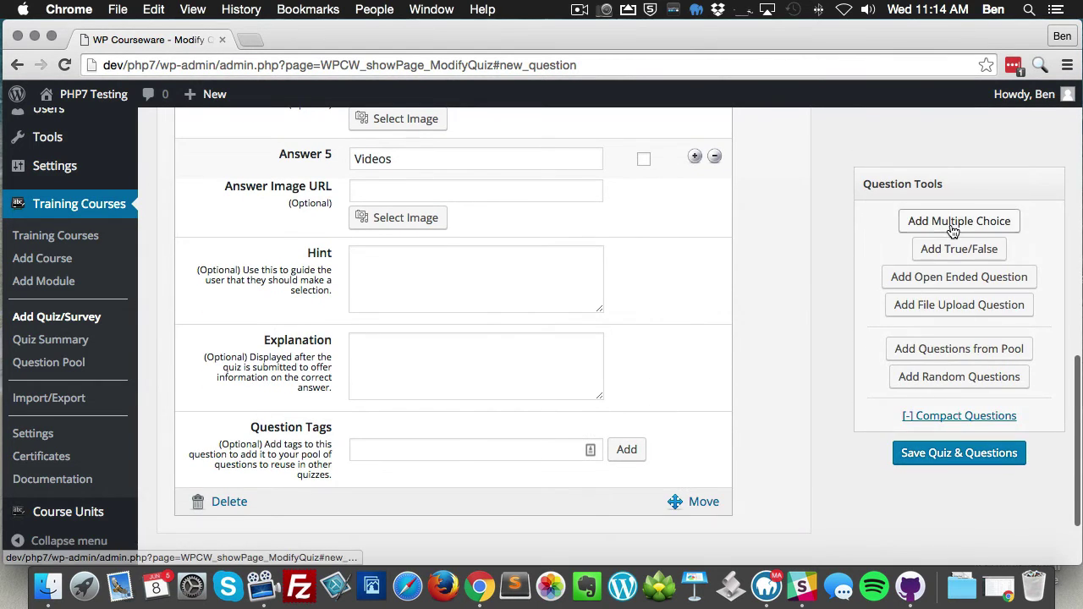
pyautogui.click(923, 227)
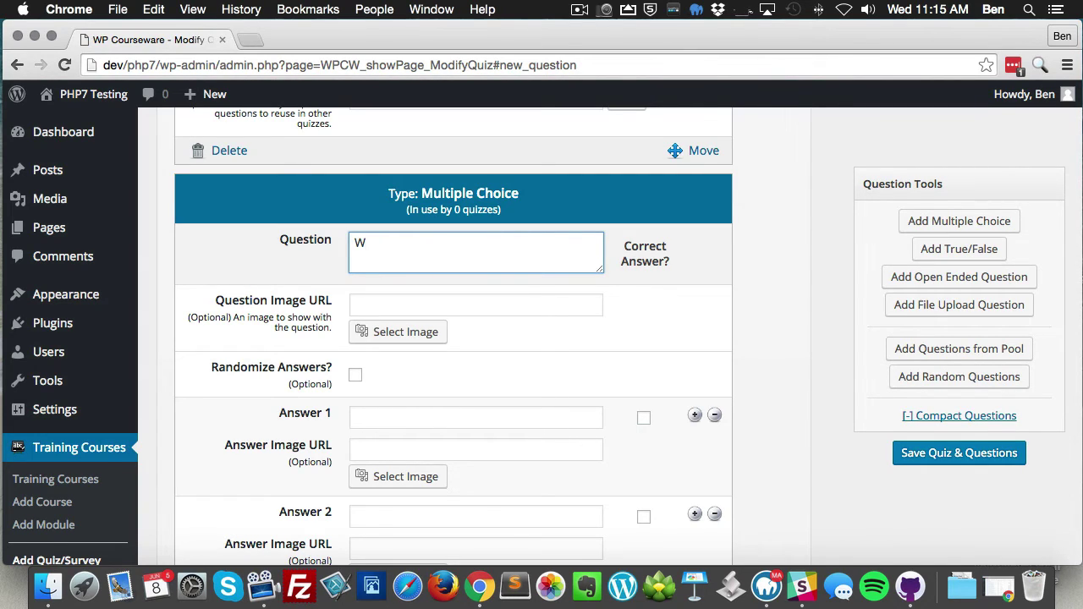
pyautogui.write('h')
pyautogui.write('at year is it')
pyautogui.press('BackSpace')
pyautogui.press('BackSpace')
pyautogui.press('BackSpace')
pyautogui.press('BackSpace')
pyautogui.press('BackSpace')
pyautogui.press('BackSpace')
pyautogui.press('BackSpace')
pyautogui.press('BackSpace')
pyautogui.press('BackSpace')
pyautogui.press('BackSpace')
pyautogui.press('BackSpace')
pyautogui.write('is the current year')
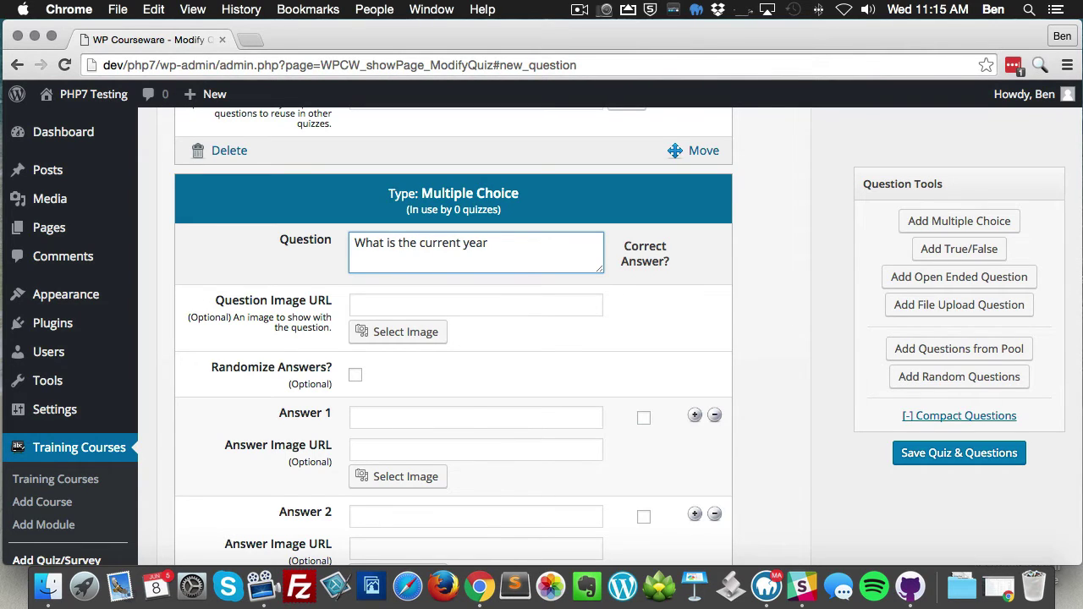
# Complete the question as "What is the current year?" and enter the answers 2015, 2016 and 1999
pyautogui.write('?')
pyautogui.click(471, 415)
pyautogui.write('2015')
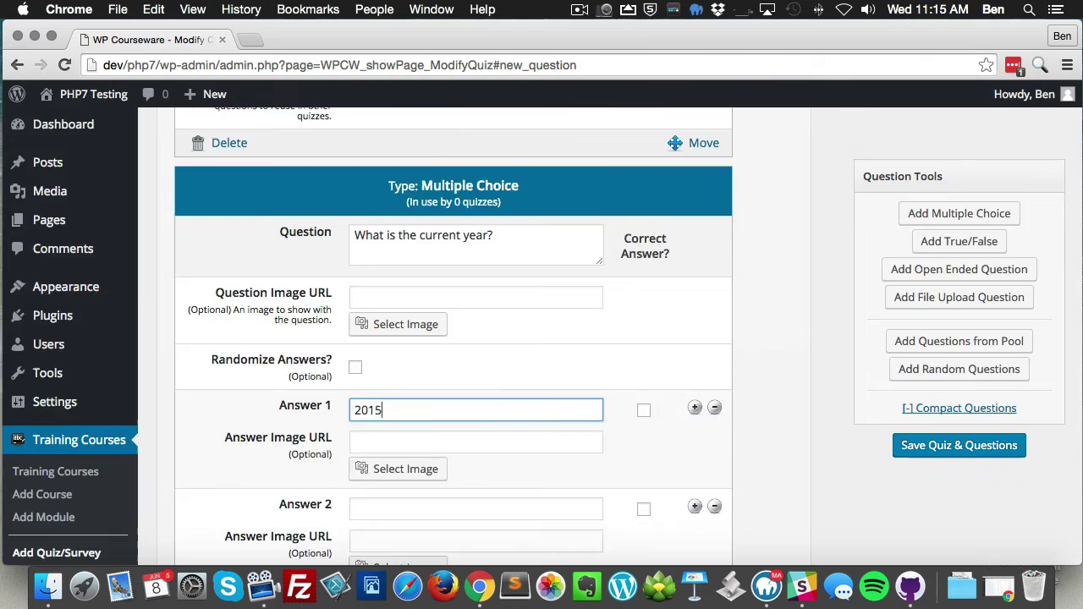
pyautogui.scroll(-5, 389, 296)
pyautogui.click(386, 258)
pyautogui.write('2016')
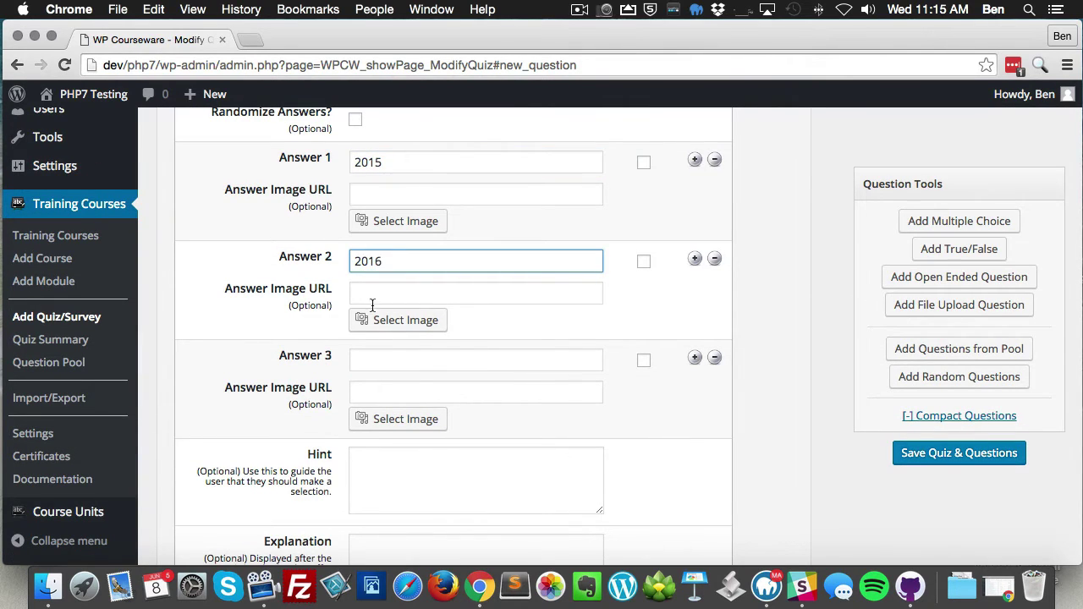
pyautogui.click(418, 362)
pyautogui.write('1999')
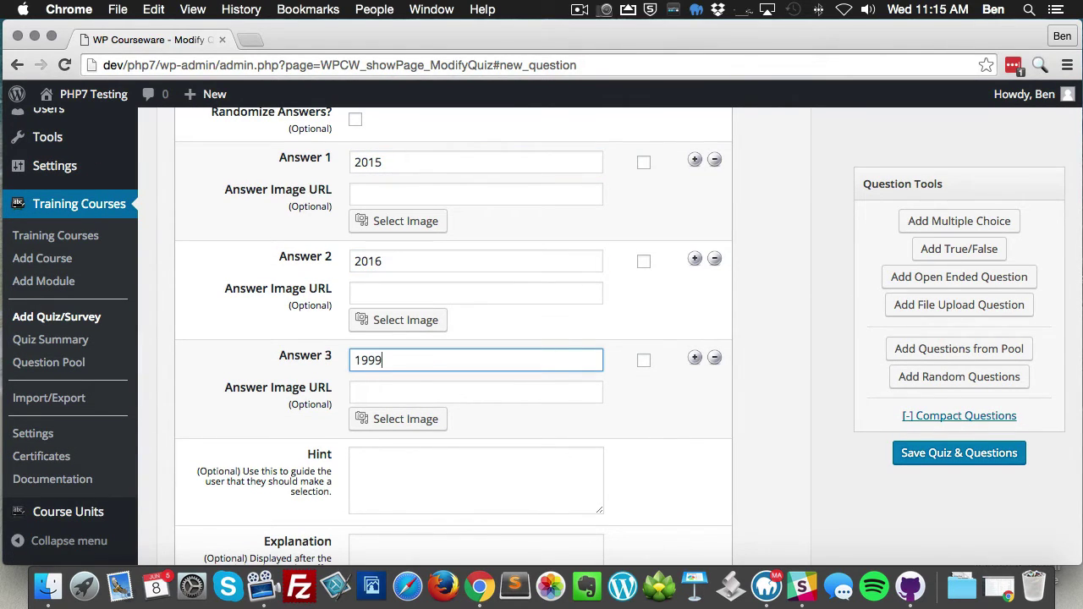
# Mark 2016 as the correct answer and save the quiz with its questions
pyautogui.click(644, 263)
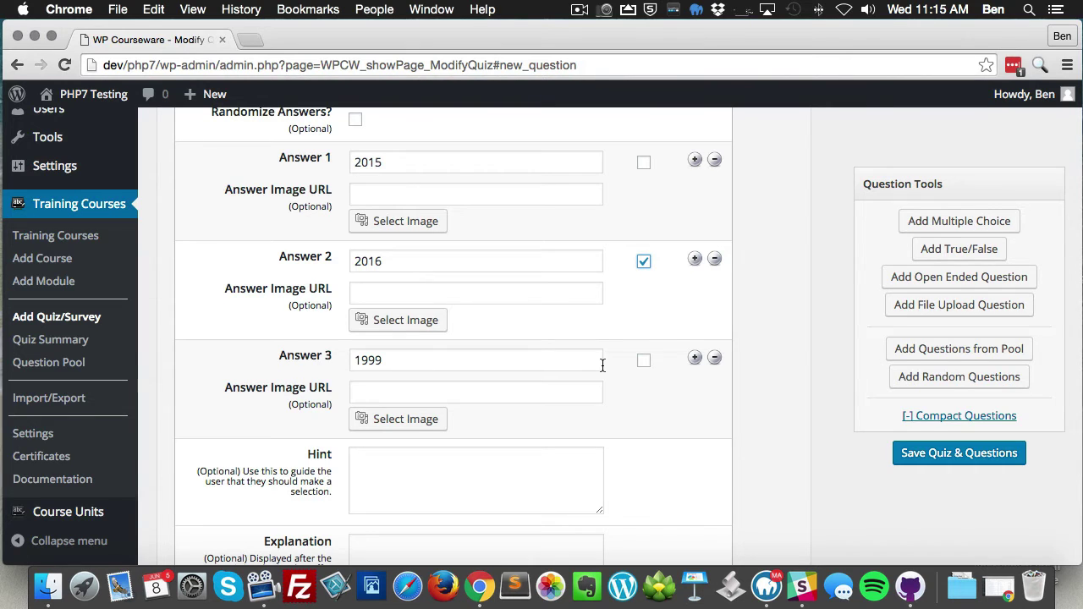
pyautogui.scroll(-6, 602, 365)
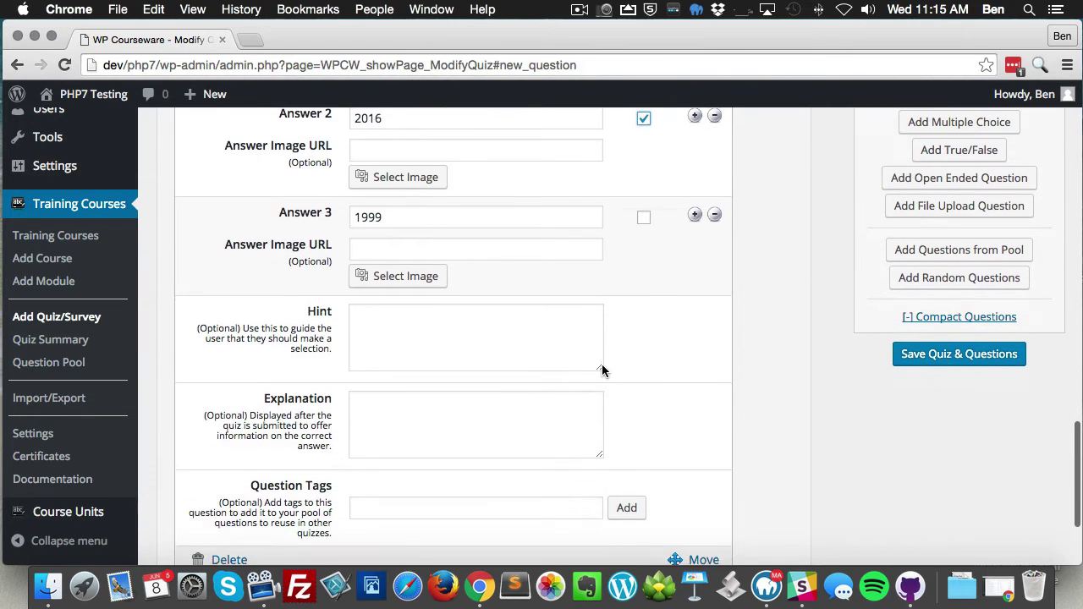
pyautogui.scroll(18, 602, 370)
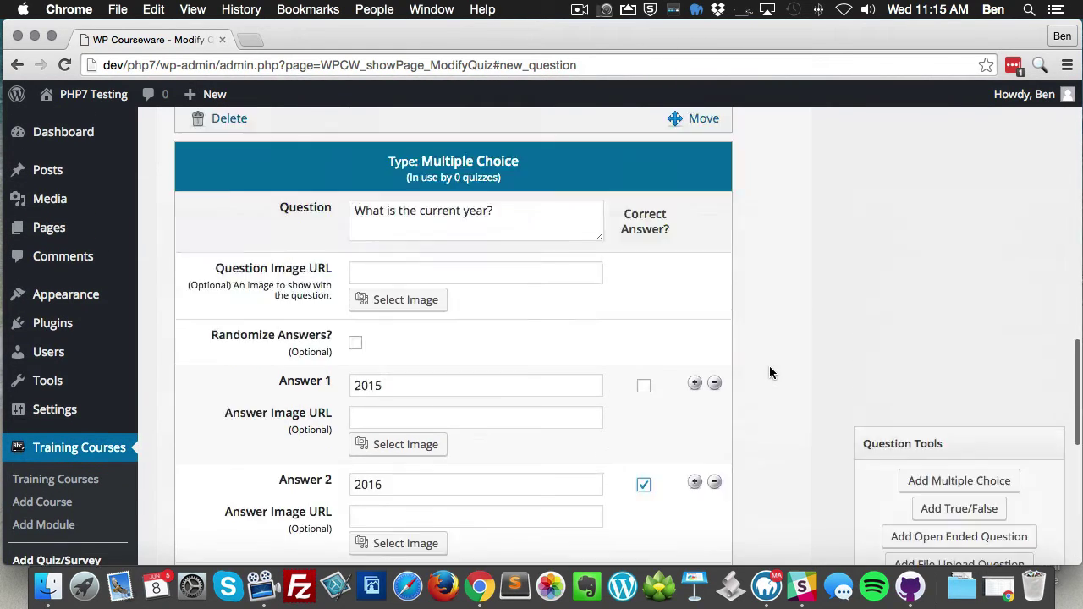
pyautogui.click(957, 457)
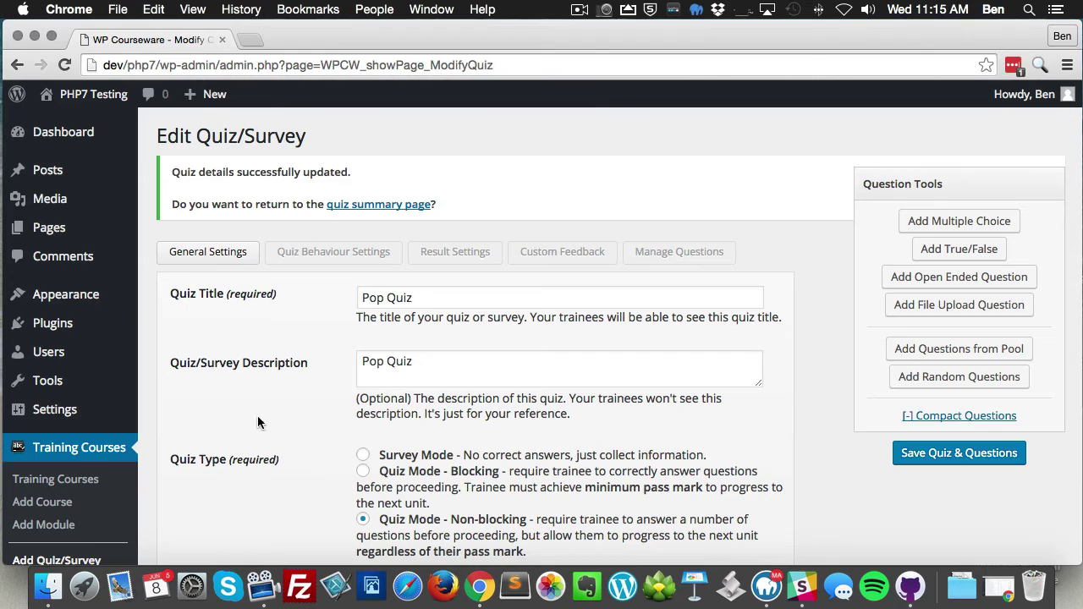
# Assign the Pop Quiz to the "Pop Quiz!" unit in the ordering of "My very cool course" and save the ordering
pyautogui.click(78, 448)
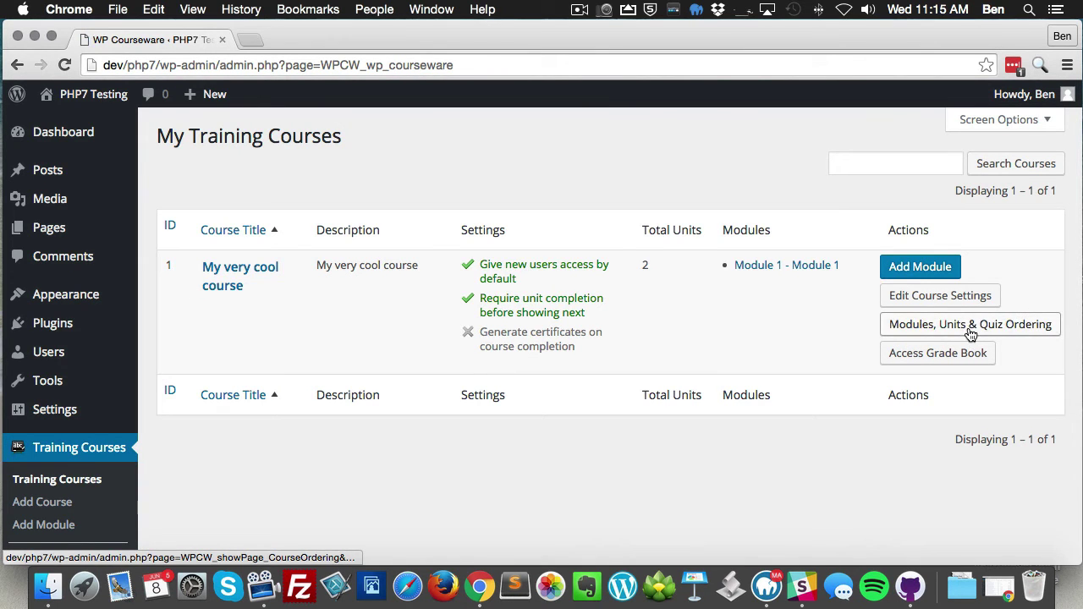
pyautogui.click(965, 326)
pyautogui.moveTo(854, 423); pyautogui.dragTo(347, 264)
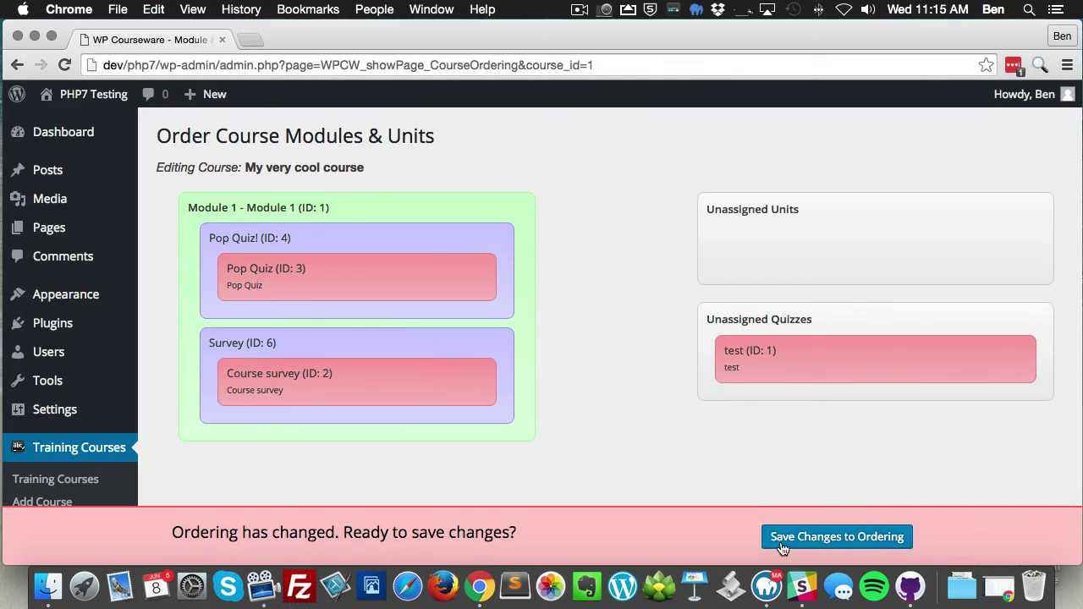
pyautogui.click(837, 537)
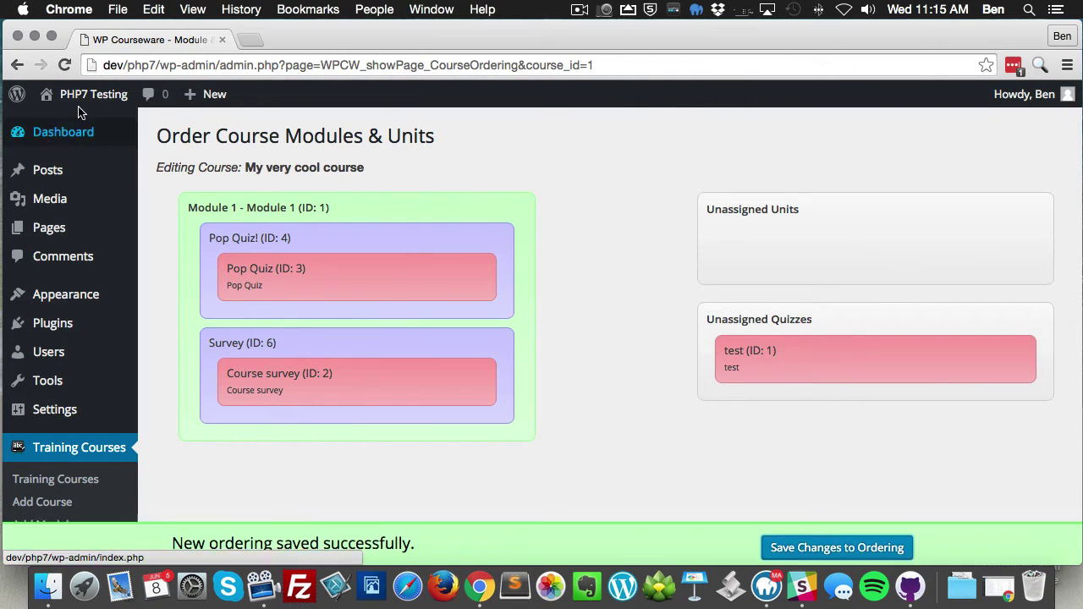
# Visit the site's My Courses page, expand "My very cool course" and open the "Pop Quiz!" unit
pyautogui.click(90, 97)
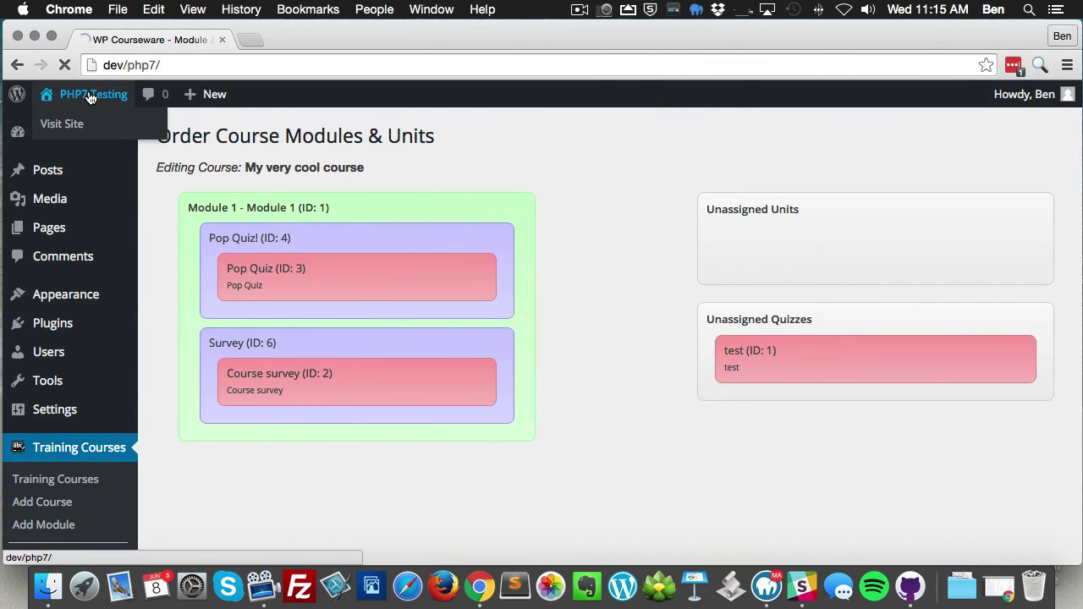
pyautogui.click(192, 293)
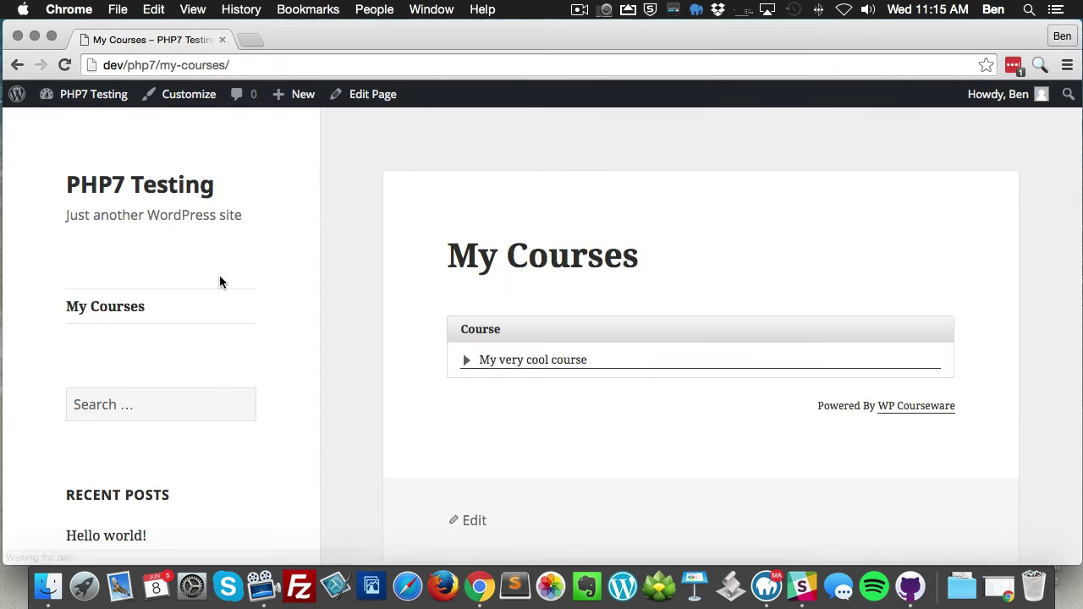
pyautogui.click(586, 369)
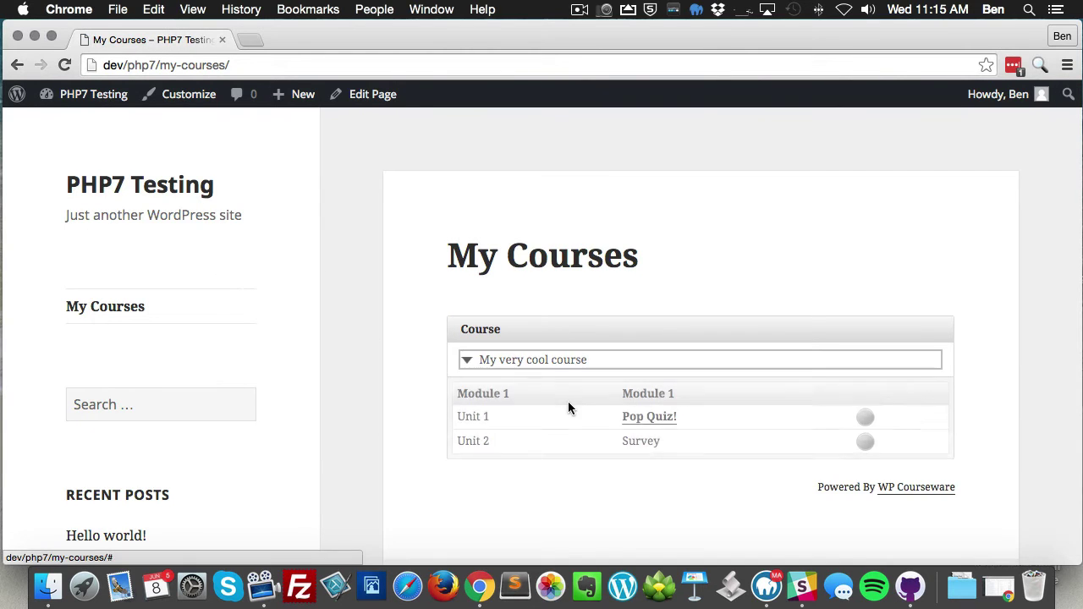
pyautogui.click(657, 418)
pyautogui.scroll(-3, 643, 378)
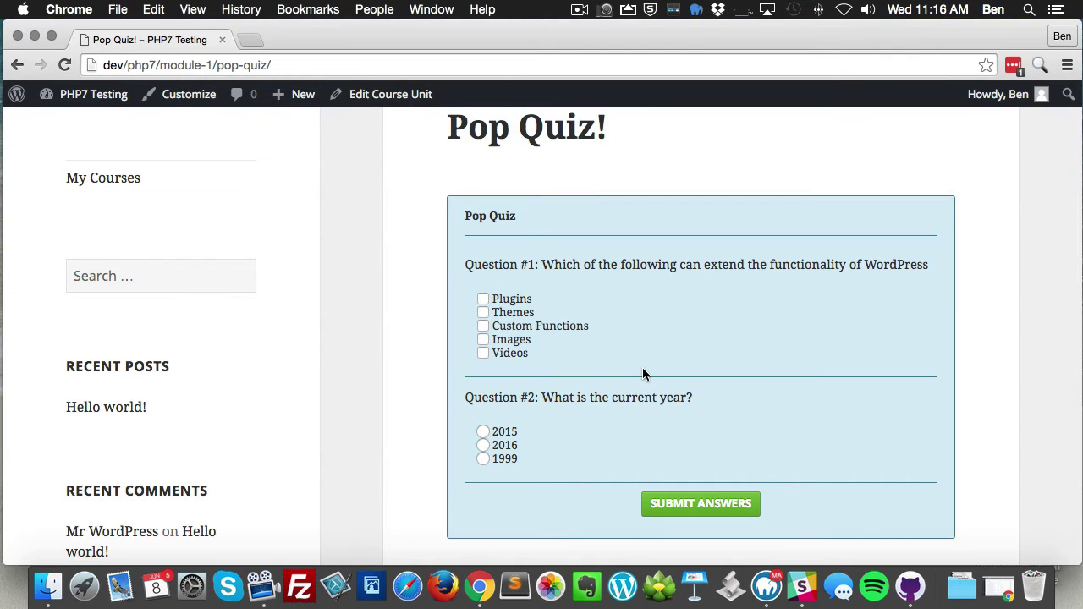
# Answer the quiz with Plugins, Themes and Custom Functions for question 1 and 2016 for question 2, and submit it
pyautogui.click(483, 313)
pyautogui.click(483, 326)
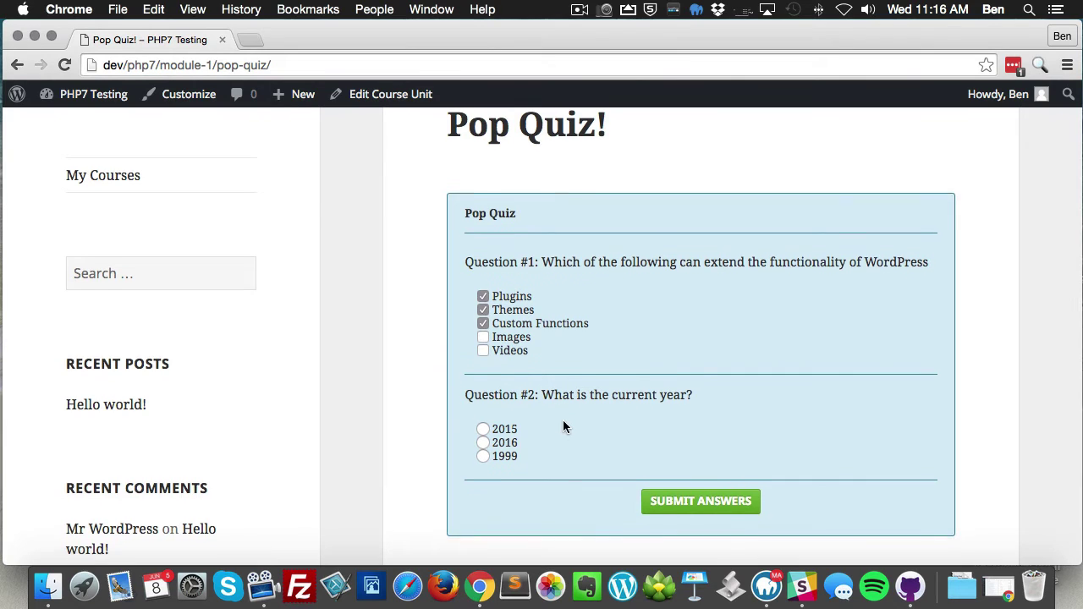
pyautogui.scroll(-1, 562, 423)
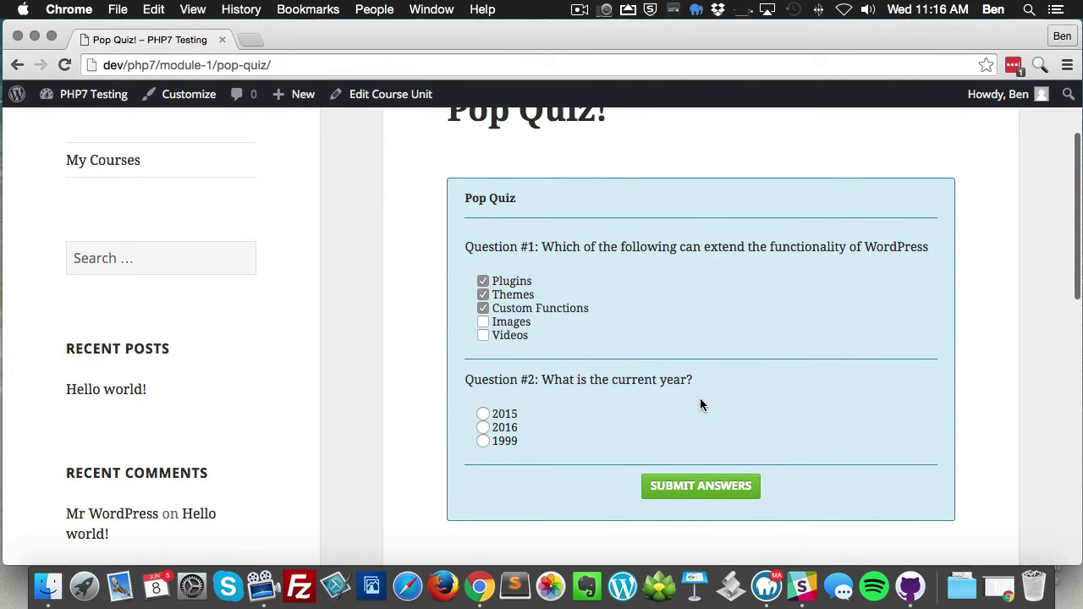
pyautogui.click(522, 428)
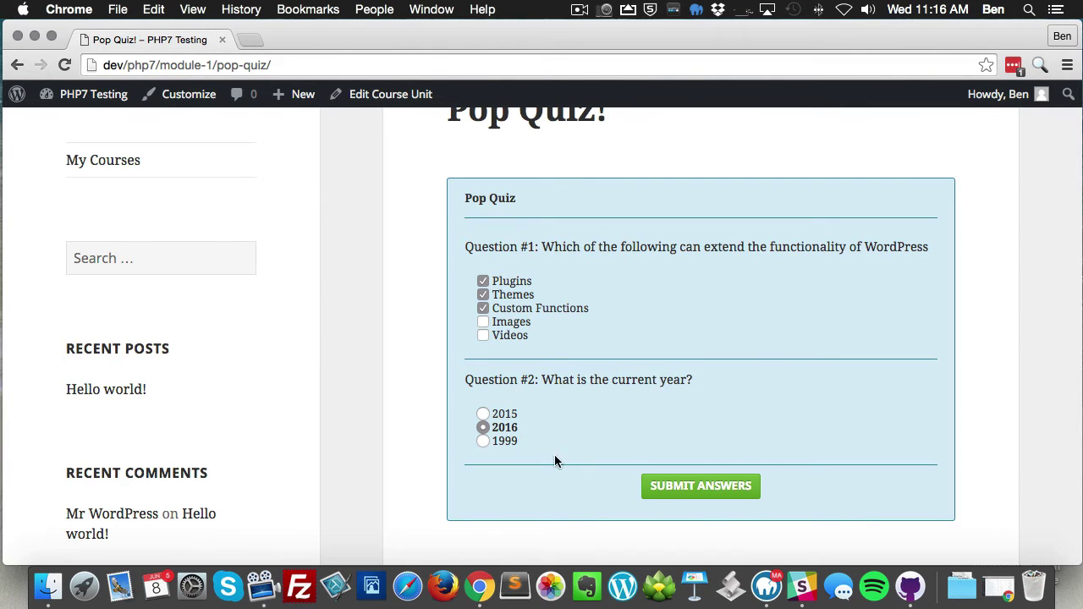
pyautogui.click(669, 492)
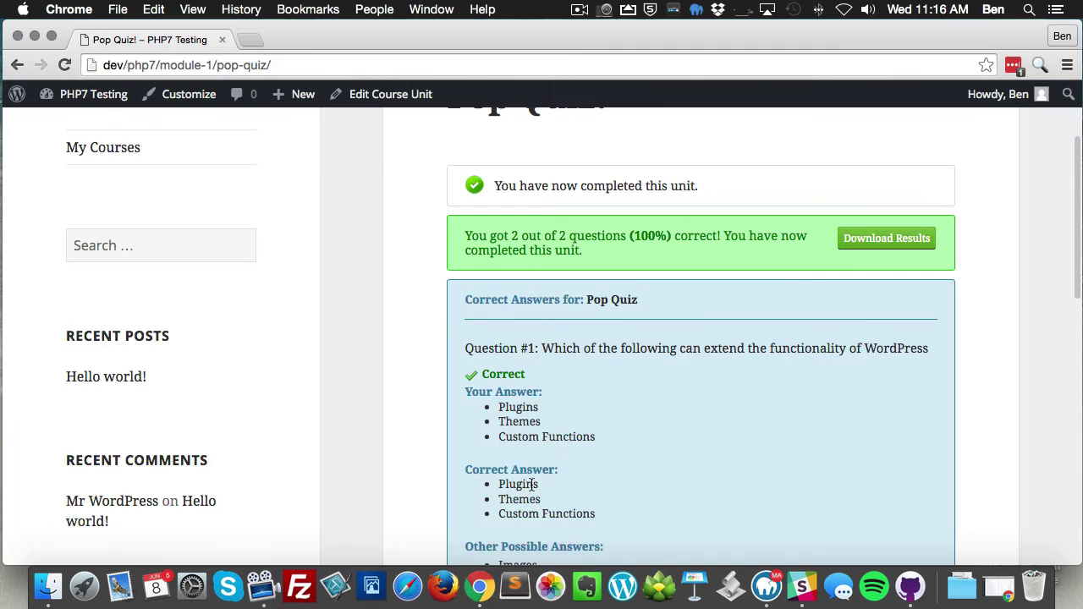
# Review the submitted and correct answers of the Pop Quiz and continue to the next unit
pyautogui.scroll(-3, 584, 444)
pyautogui.scroll(-7, 643, 464)
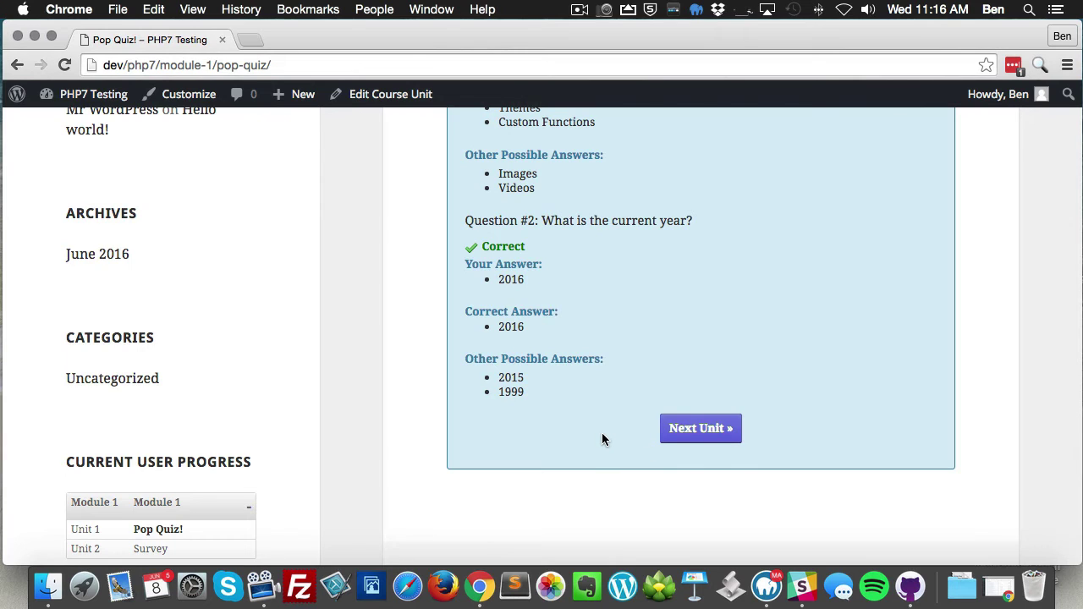
pyautogui.scroll(3, 602, 432)
pyautogui.scroll(-2, 602, 432)
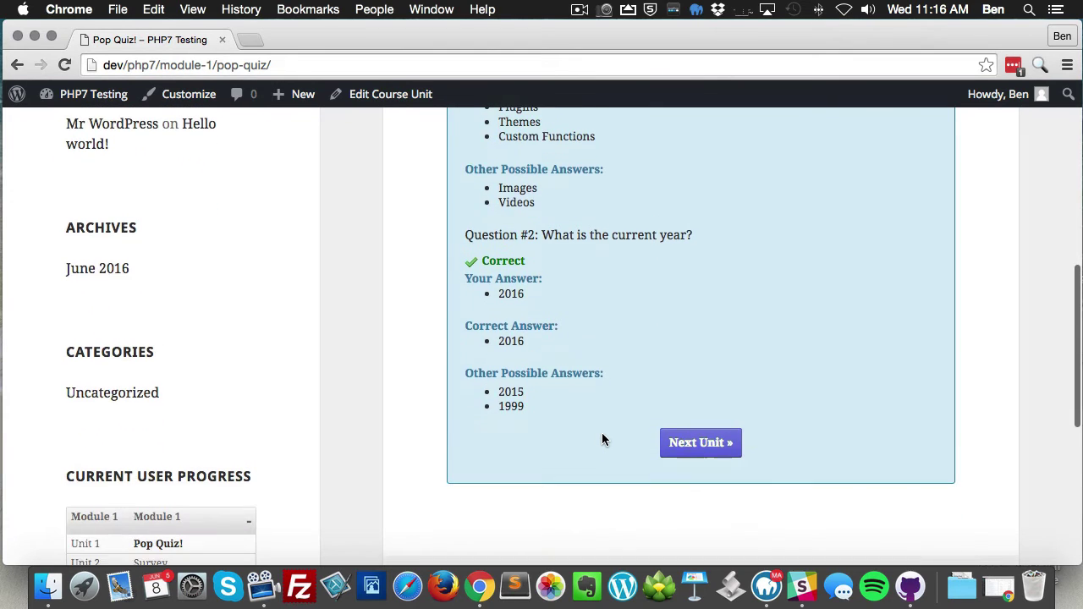
pyautogui.click(733, 449)
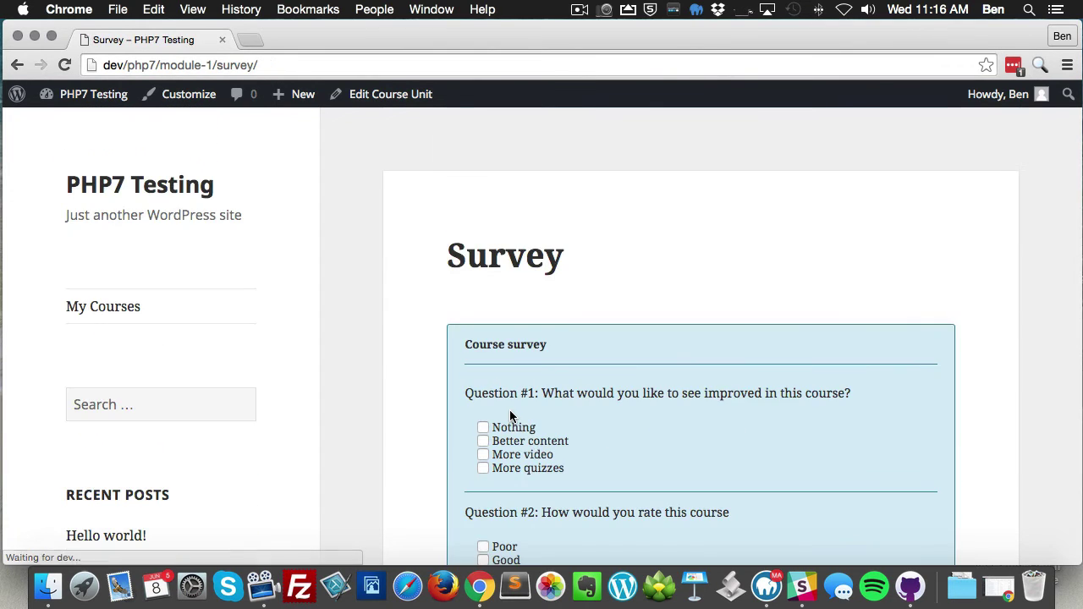
# Answer the course survey with Better content, More video and More quizzes, rate the course Good, and submit the responses
pyautogui.scroll(-3, 569, 388)
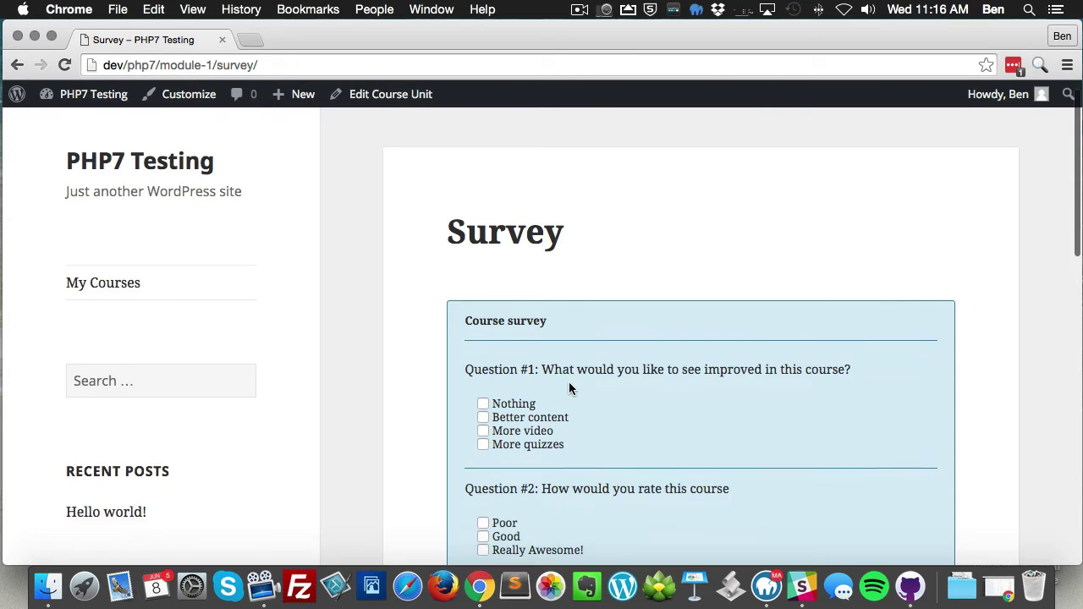
pyautogui.scroll(-1, 569, 388)
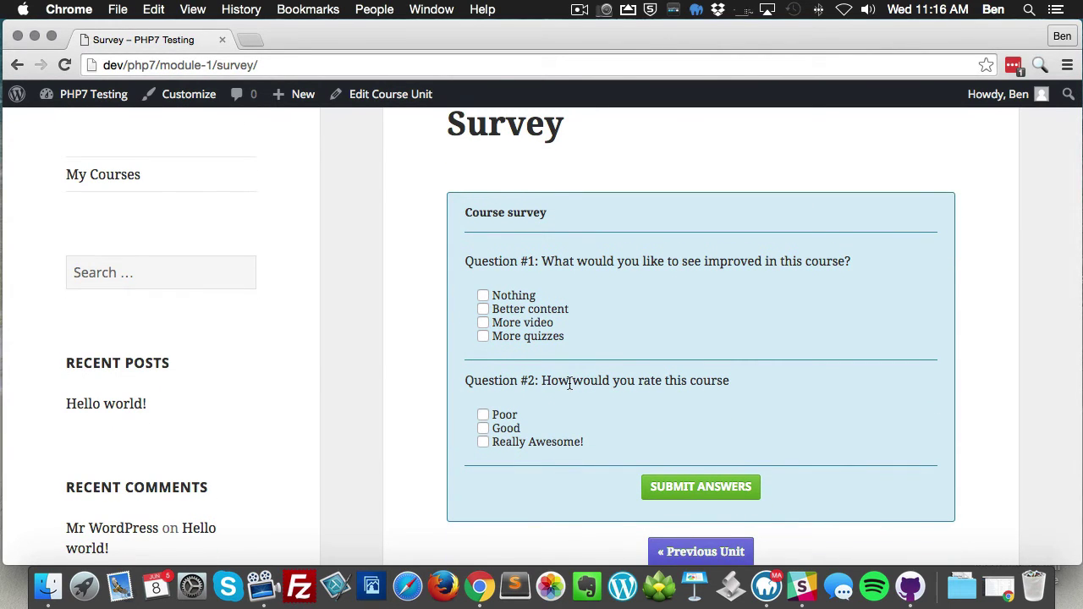
pyautogui.scroll(-1, 569, 386)
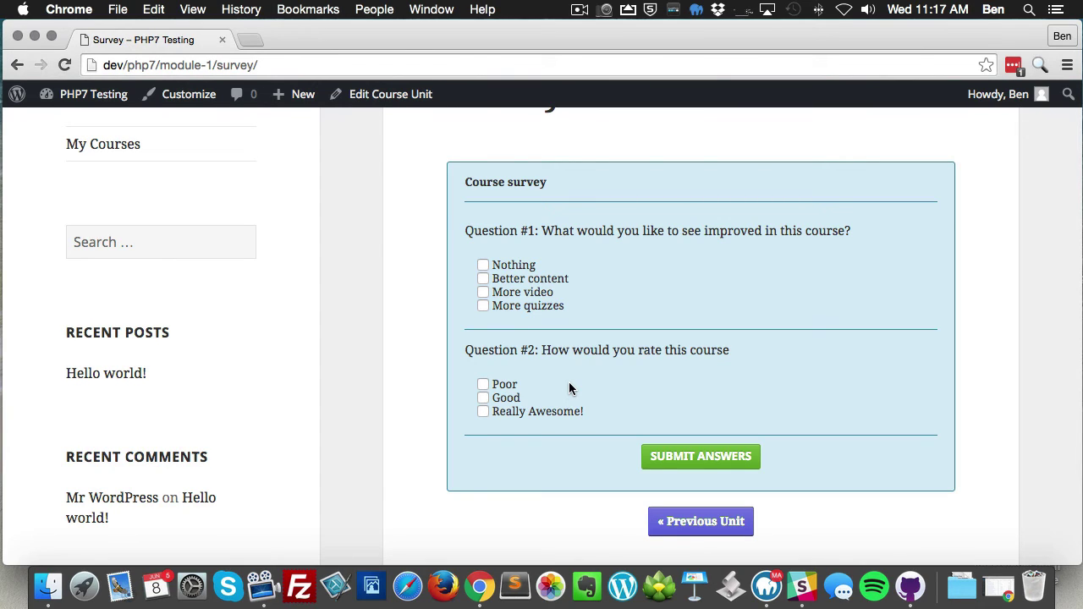
pyautogui.click(482, 265)
pyautogui.click(483, 264)
pyautogui.click(483, 279)
pyautogui.click(483, 292)
pyautogui.click(482, 305)
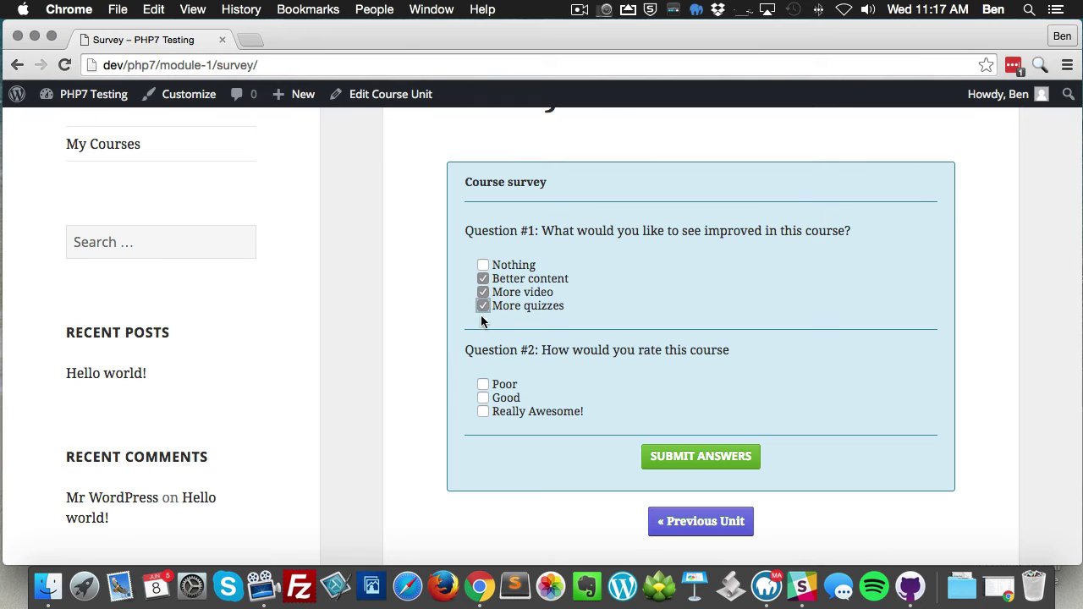
pyautogui.click(483, 398)
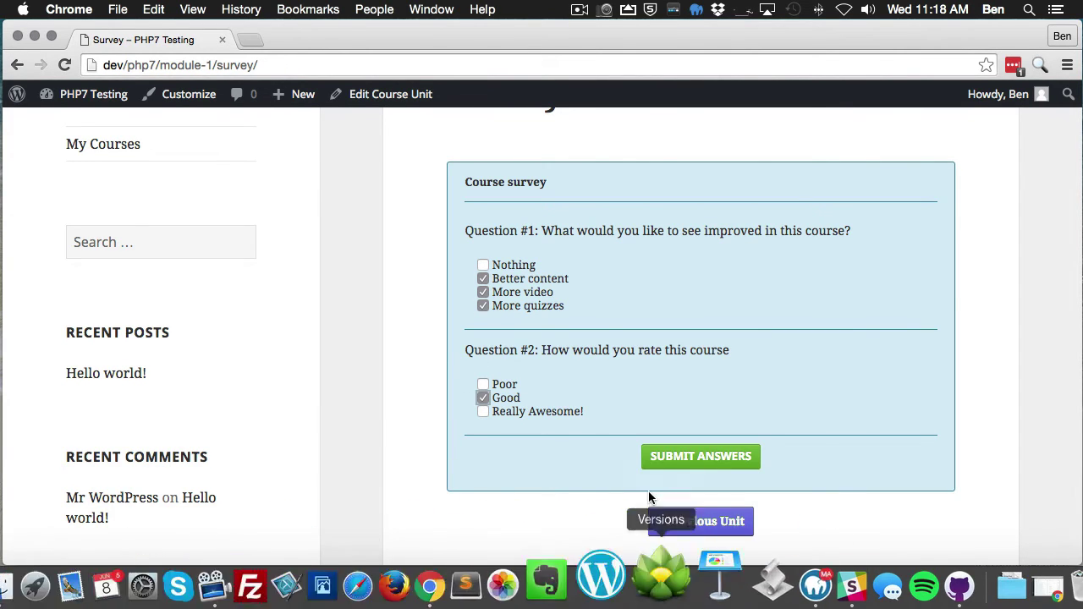
pyautogui.click(677, 464)
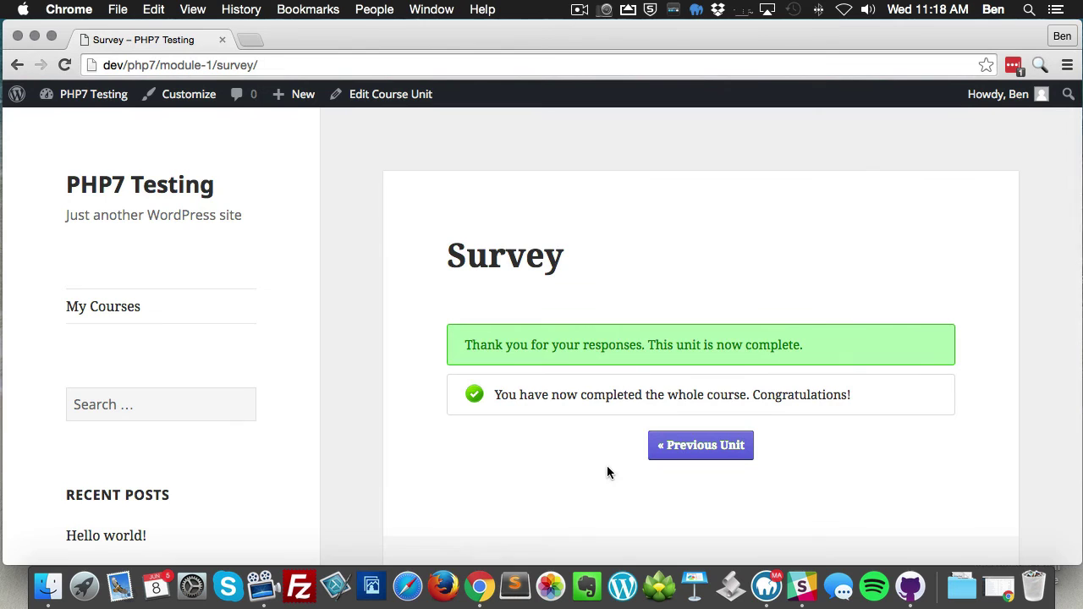
# Return to the WordPress admin, export the Course survey responses from the quiz summary and open the exported file in Numbers
pyautogui.click(103, 103)
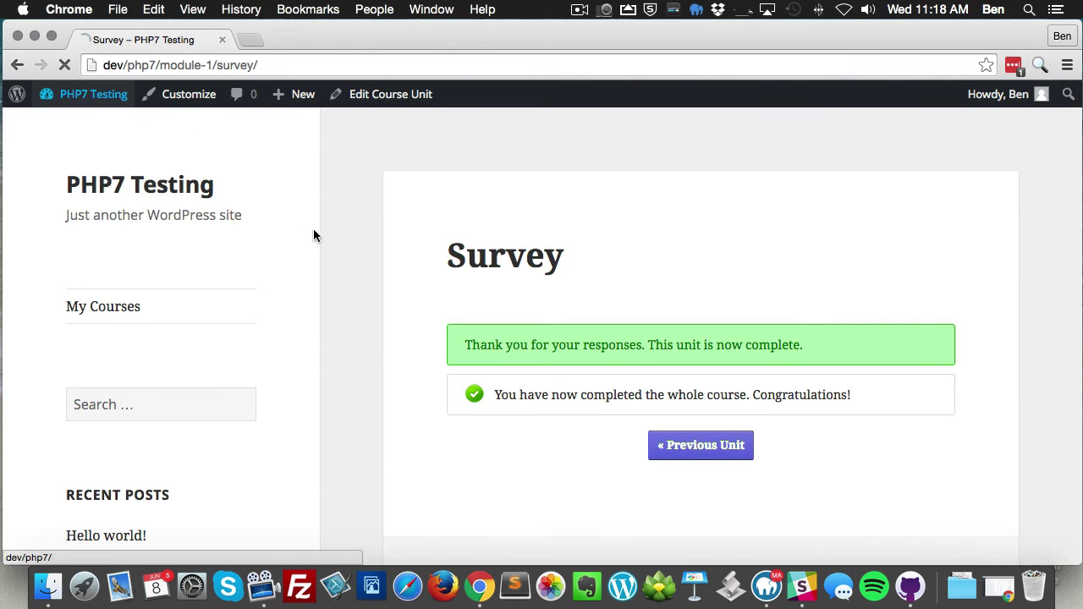
pyautogui.moveTo(82, 506)
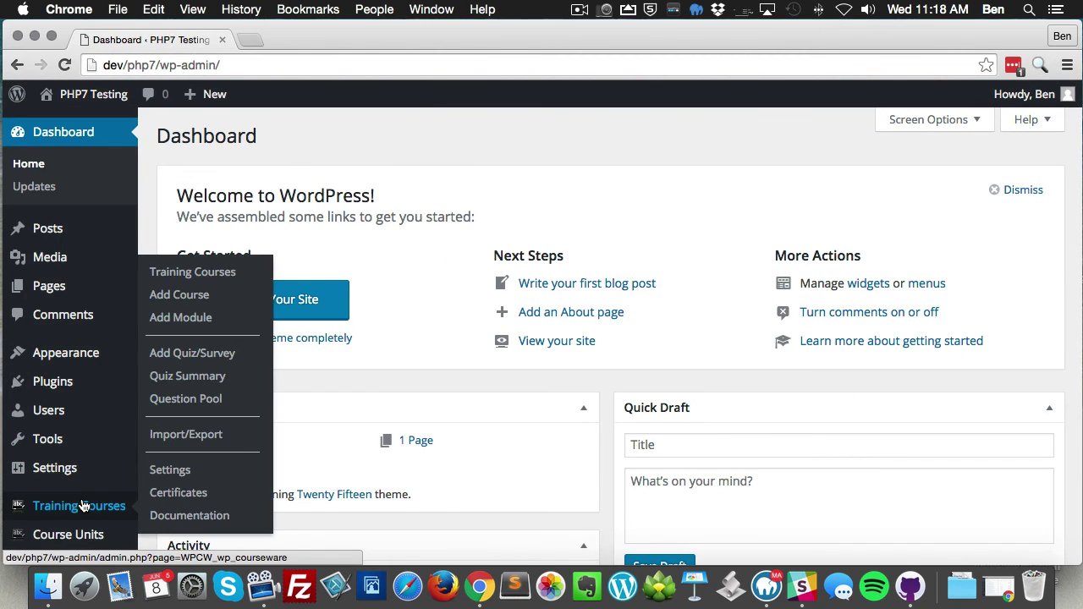
pyautogui.scroll(-2, 80, 507)
pyautogui.moveTo(77, 484)
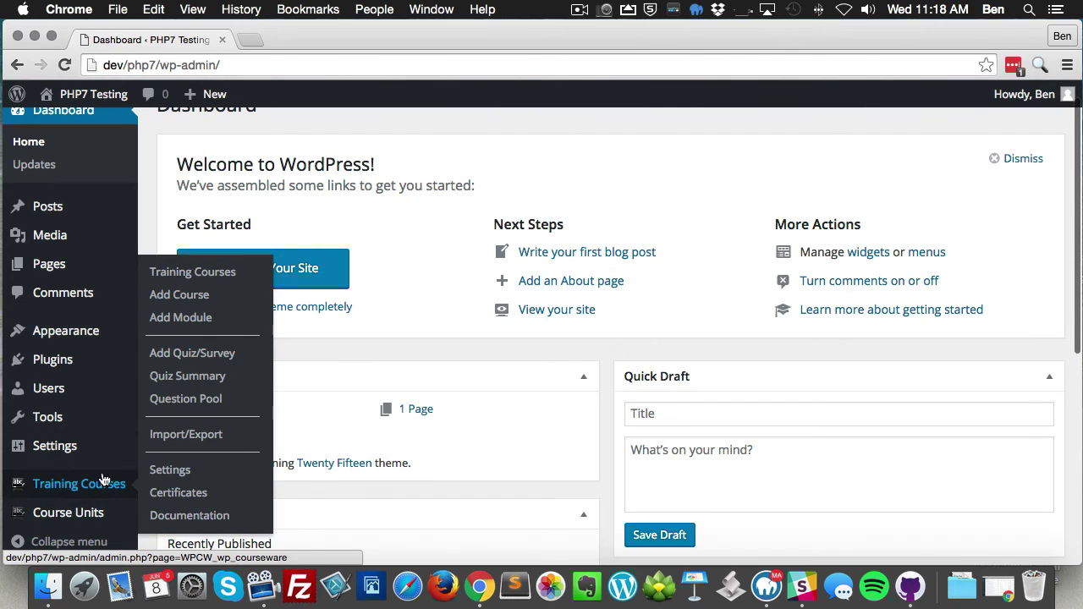
pyautogui.click(207, 374)
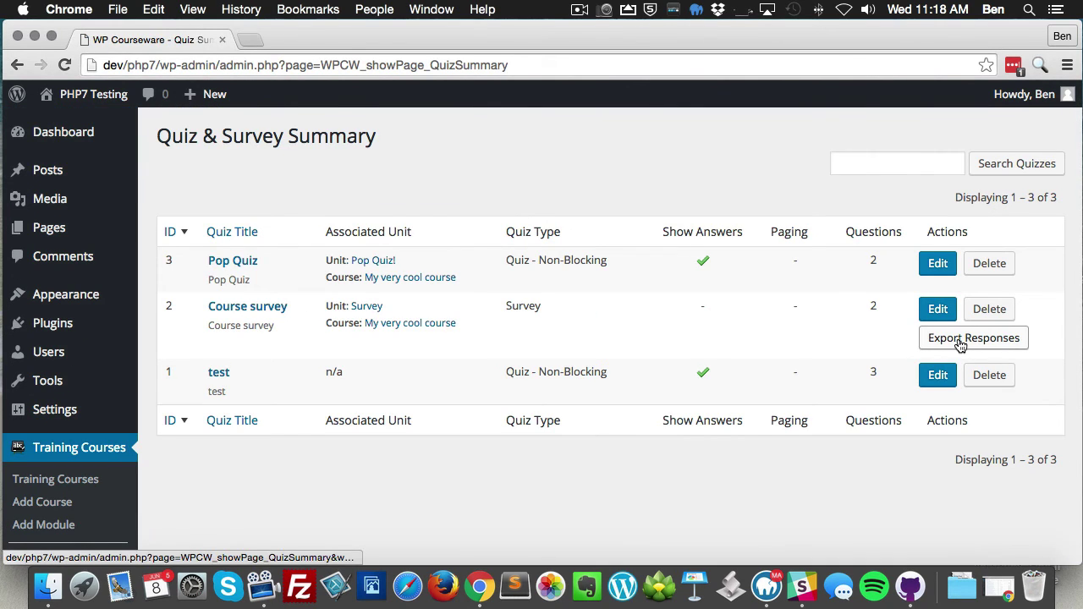
pyautogui.click(961, 342)
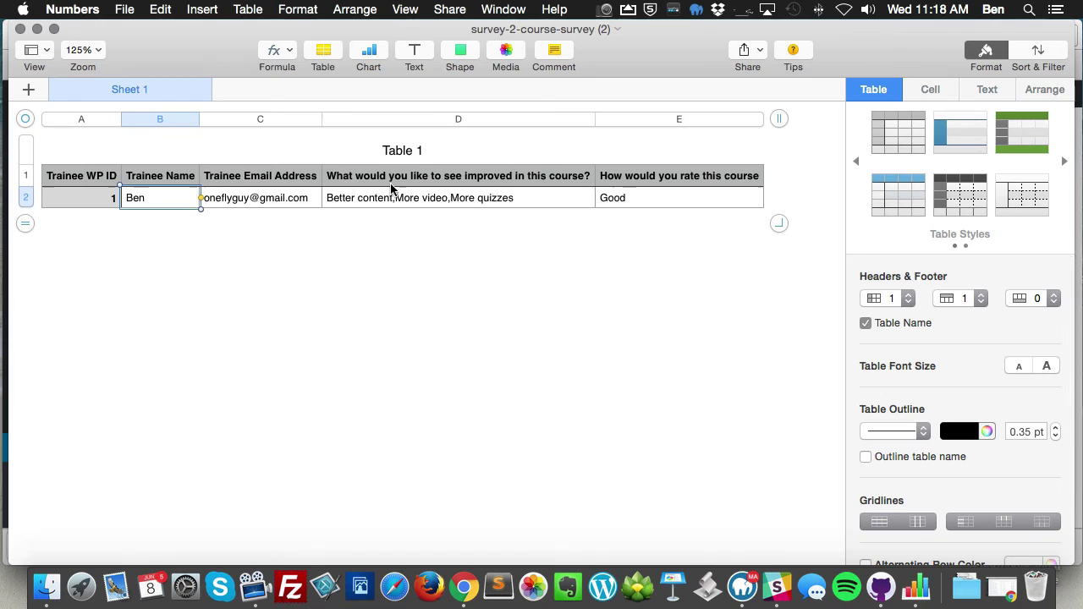
# Examine the trainee's answers to both survey questions in the exported table and close the file
pyautogui.click(404, 179)
pyautogui.click(397, 202)
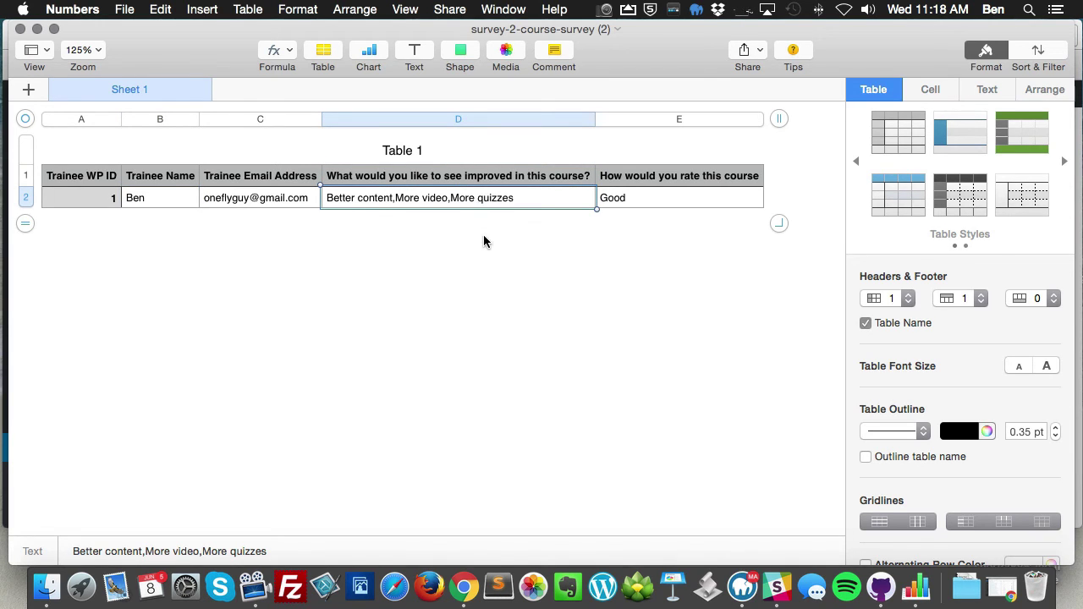
pyautogui.click(630, 200)
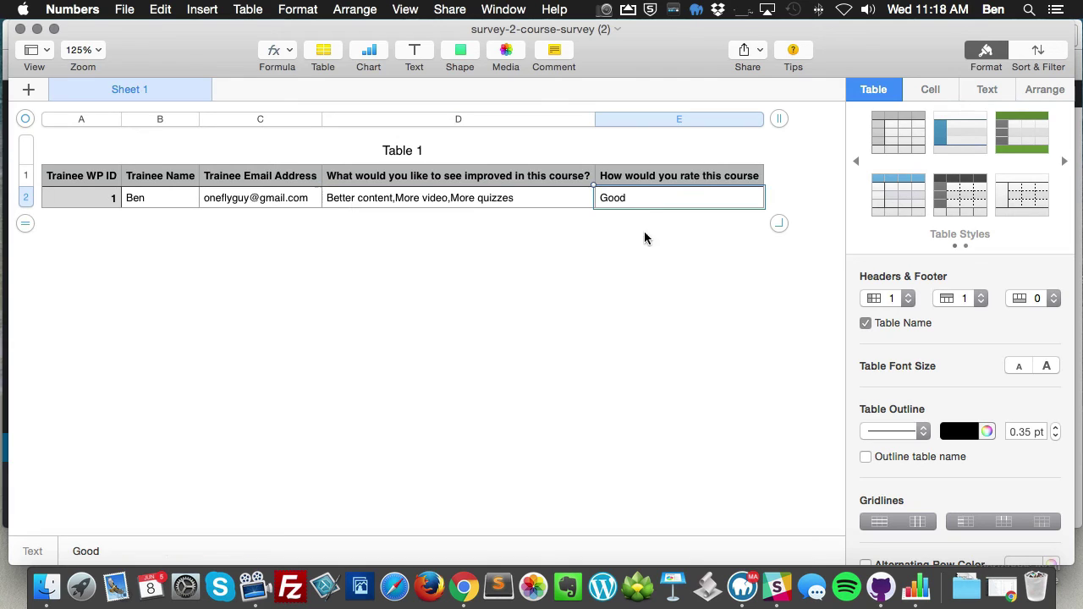
pyautogui.click(329, 291)
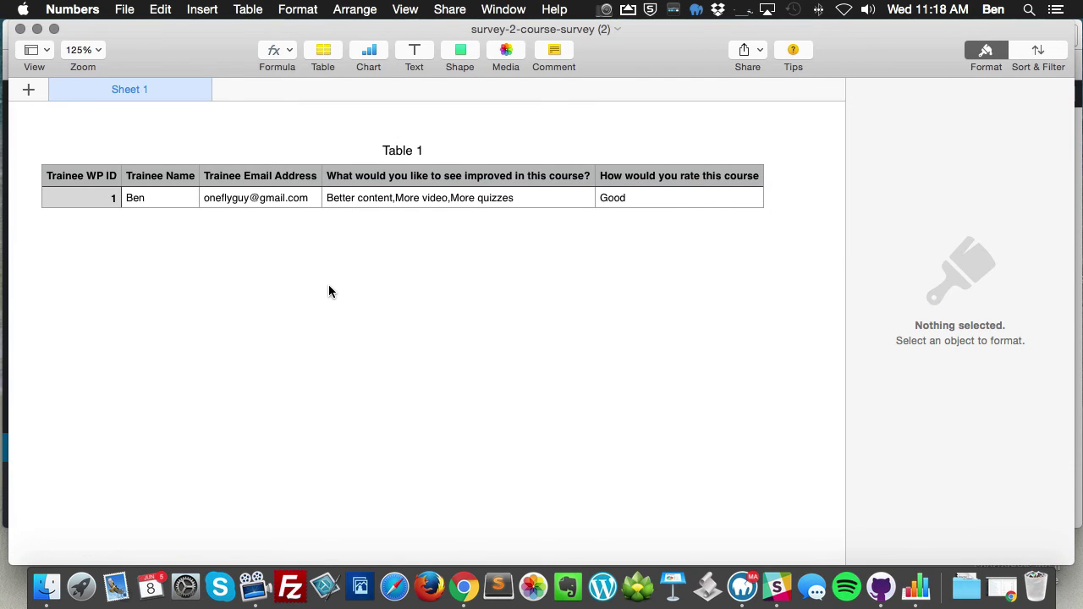
pyautogui.click(20, 29)
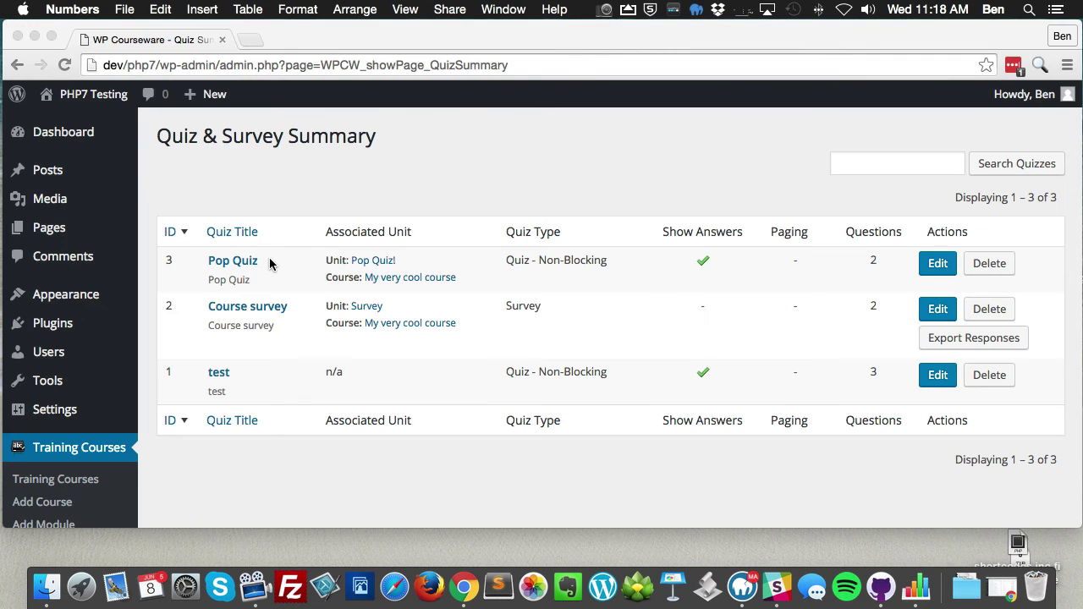